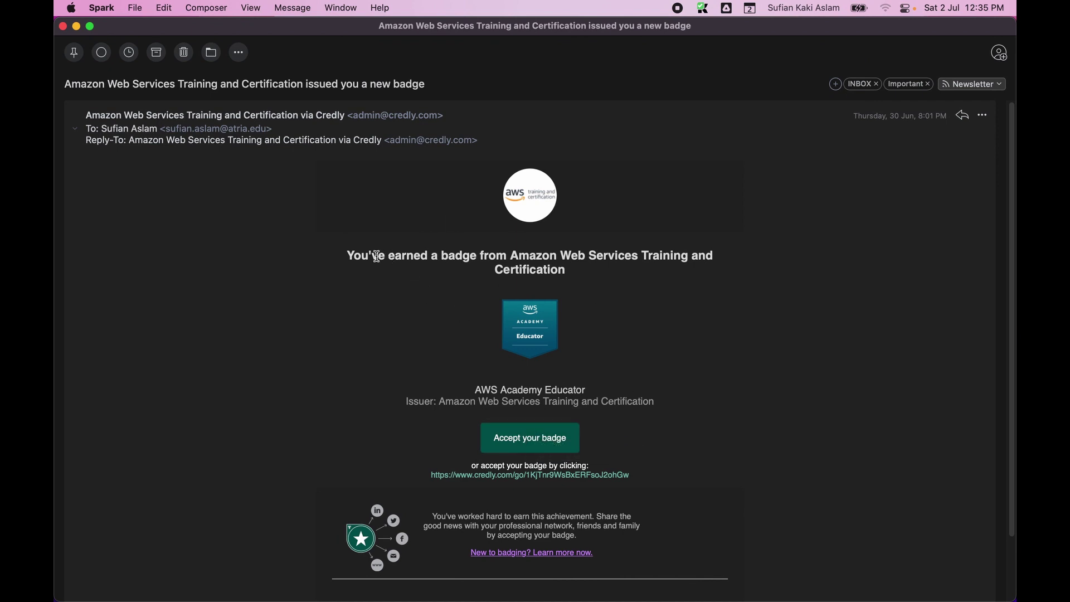
{"action": "left_click_drag", "start_coordinate": [355, 255], "coordinate": [587, 269]}
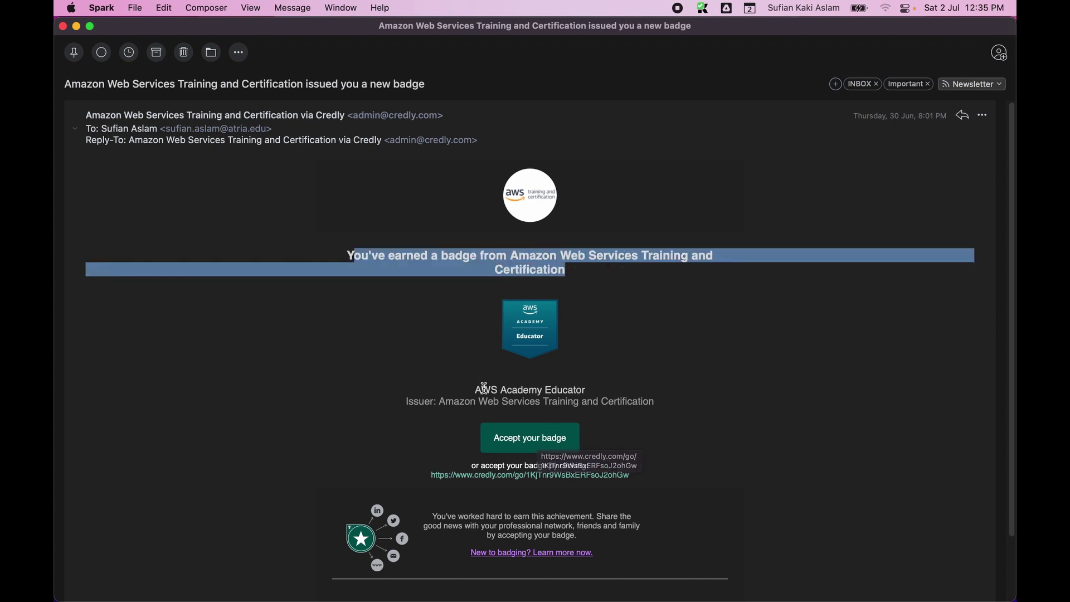
{"action": "left_click_drag", "start_coordinate": [485, 389], "coordinate": [610, 389]}
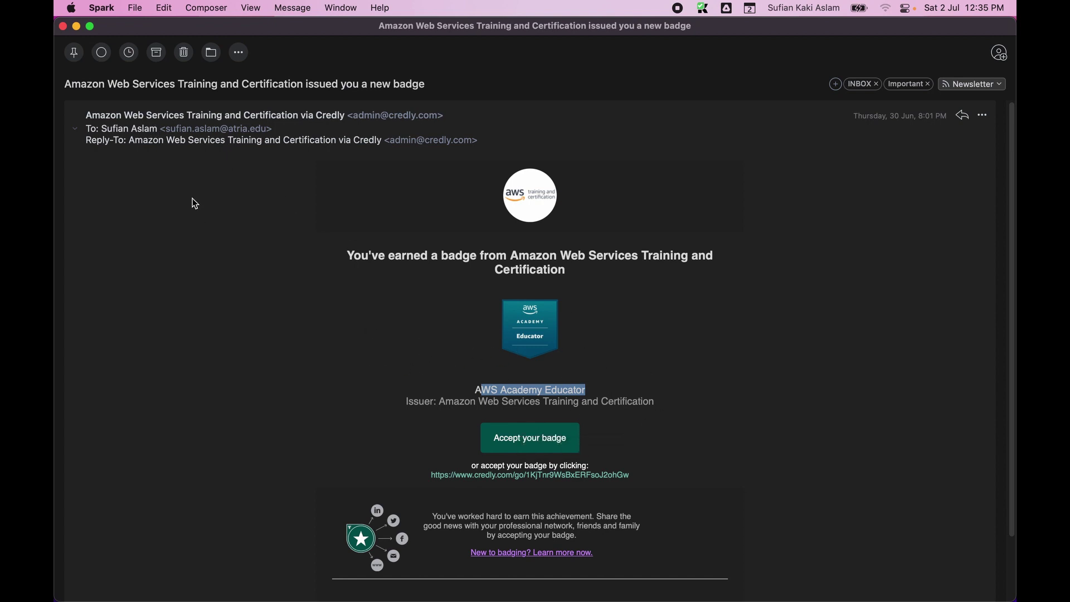
{"action": "left_click_drag", "start_coordinate": [165, 129], "coordinate": [282, 130]}
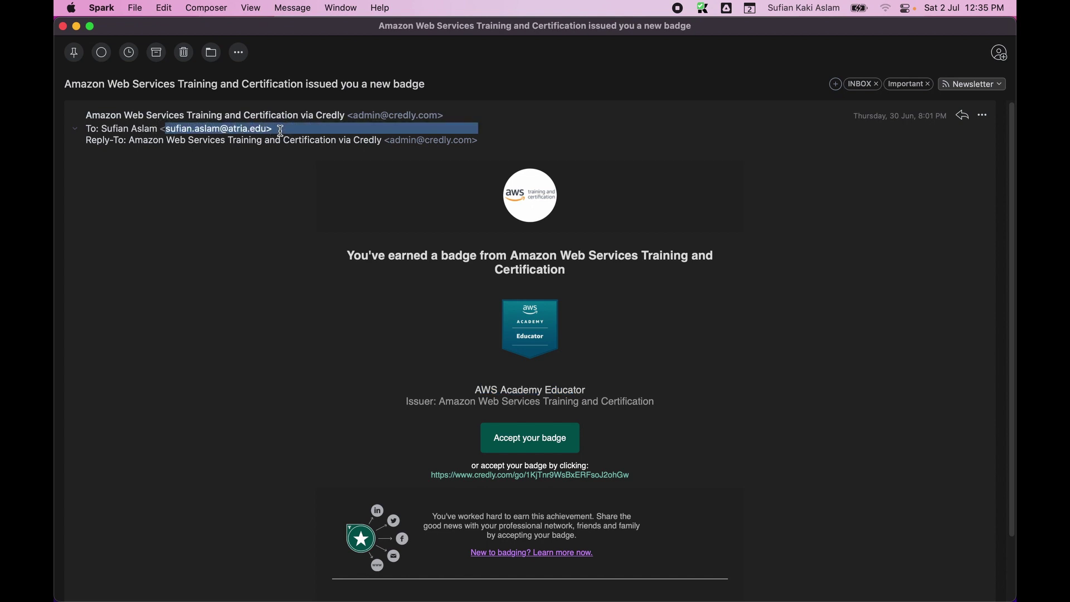
{"action": "left_click", "coordinate": [278, 232]}
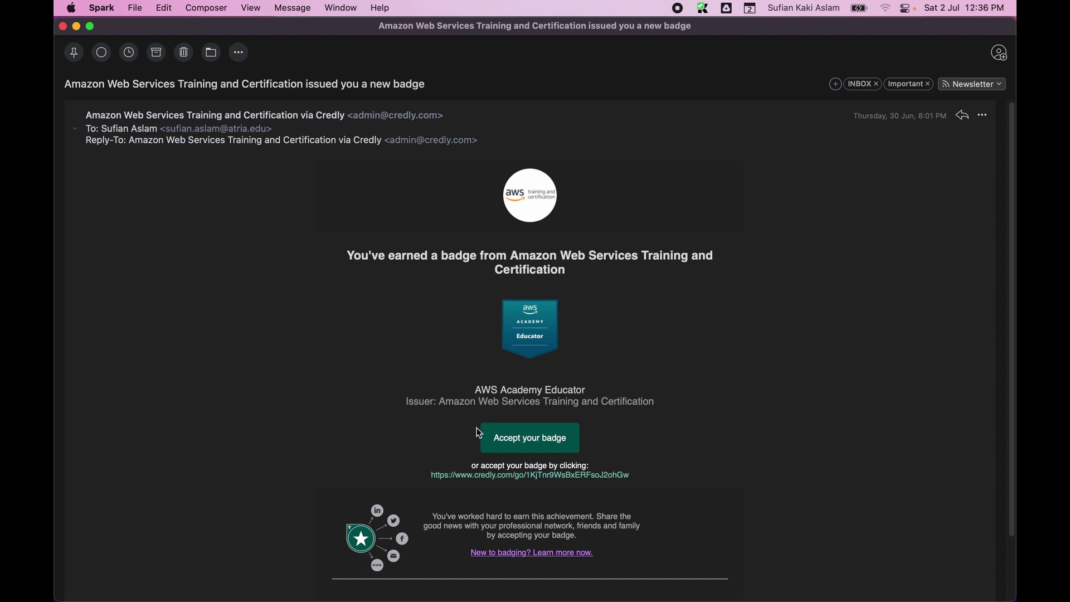
Copy the AWS Academy Educator badge acceptance link and load it in the Brave private window.
{"action": "right_click", "coordinate": [502, 480]}
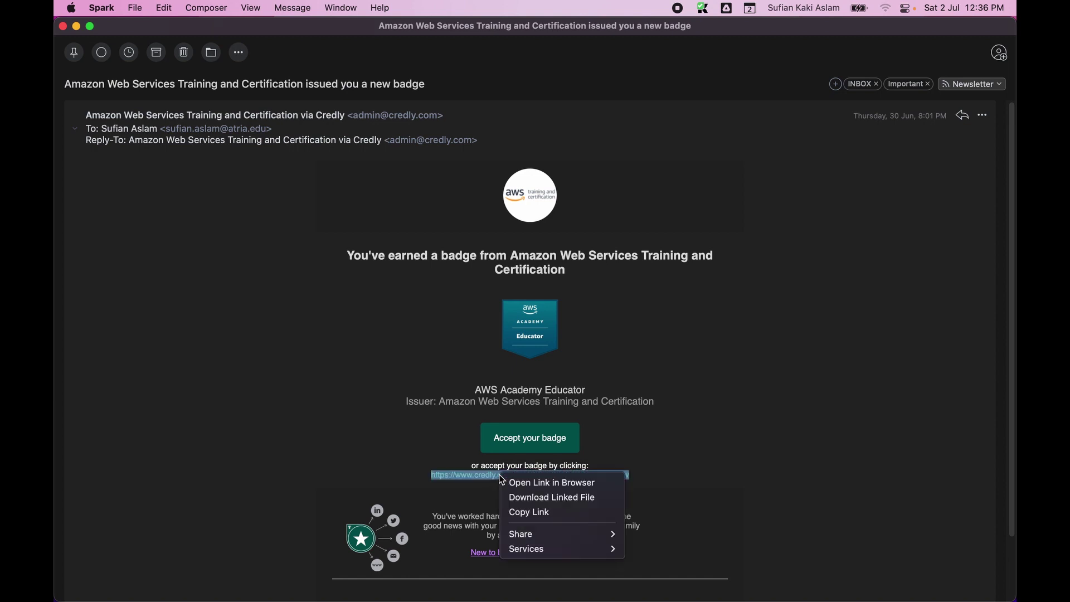
{"action": "left_click", "coordinate": [532, 516]}
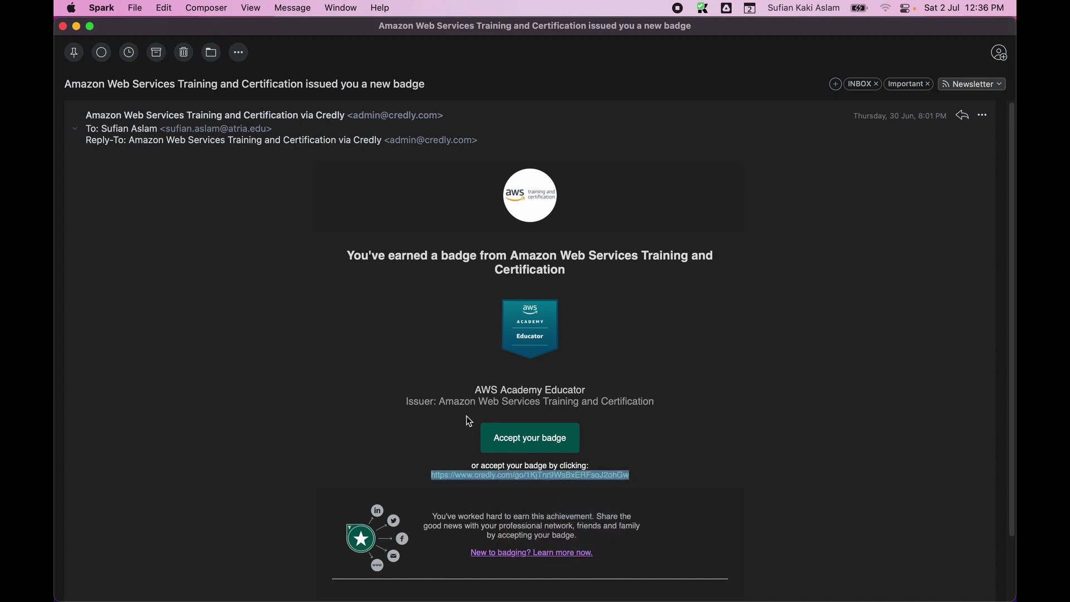
{"action": "key", "text": "ctrl+Right"}
{"action": "left_click", "coordinate": [347, 38]}
{"action": "key", "text": "super+v"}
{"action": "key", "text": "Return"}
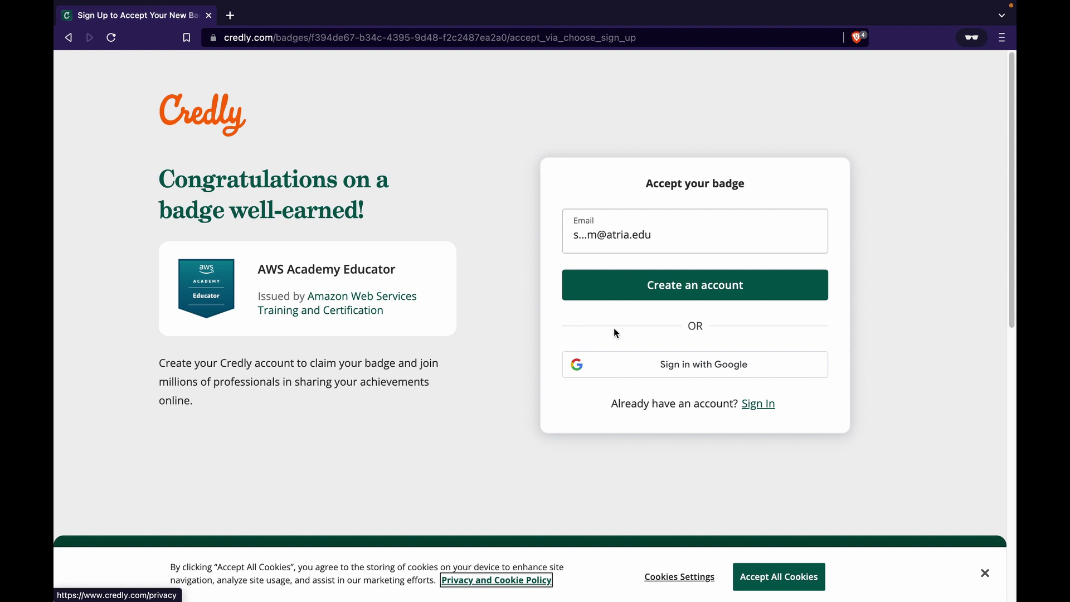
Start creating a new Credly account and enter the first and last name.
{"action": "left_click", "coordinate": [676, 288]}
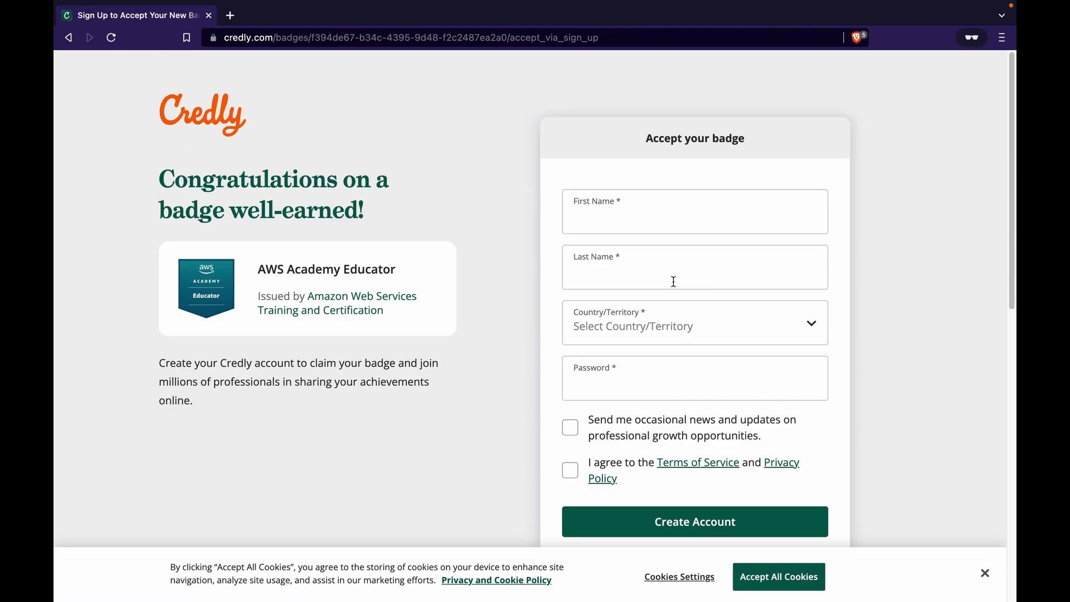
{"action": "left_click", "coordinate": [652, 221]}
{"action": "type", "text": "Sufian"}
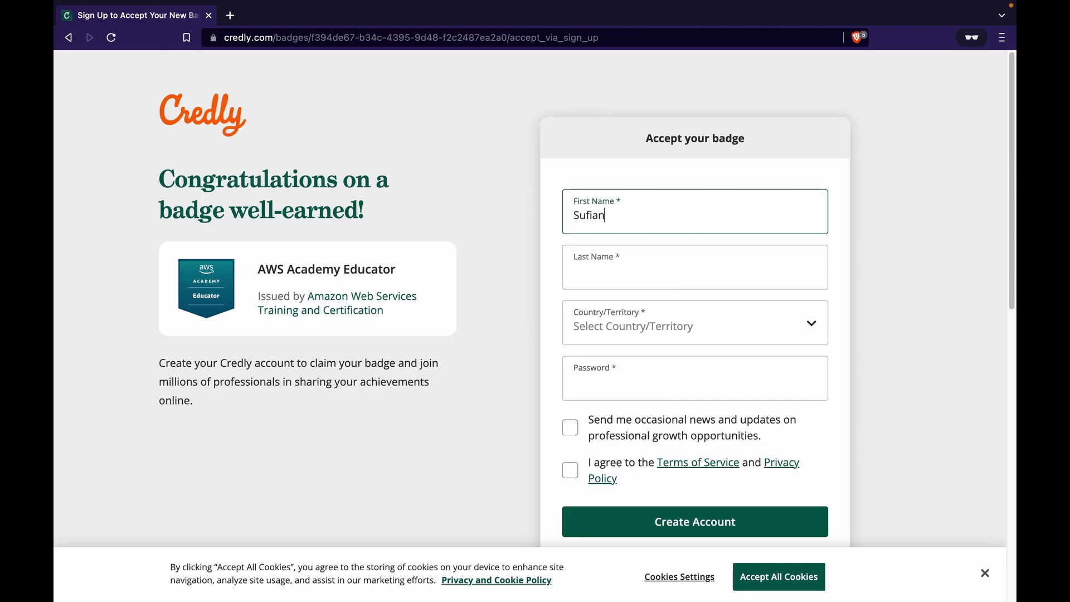
{"action": "key", "text": "Tab"}
{"action": "type", "text": "Kaki Aslam"}
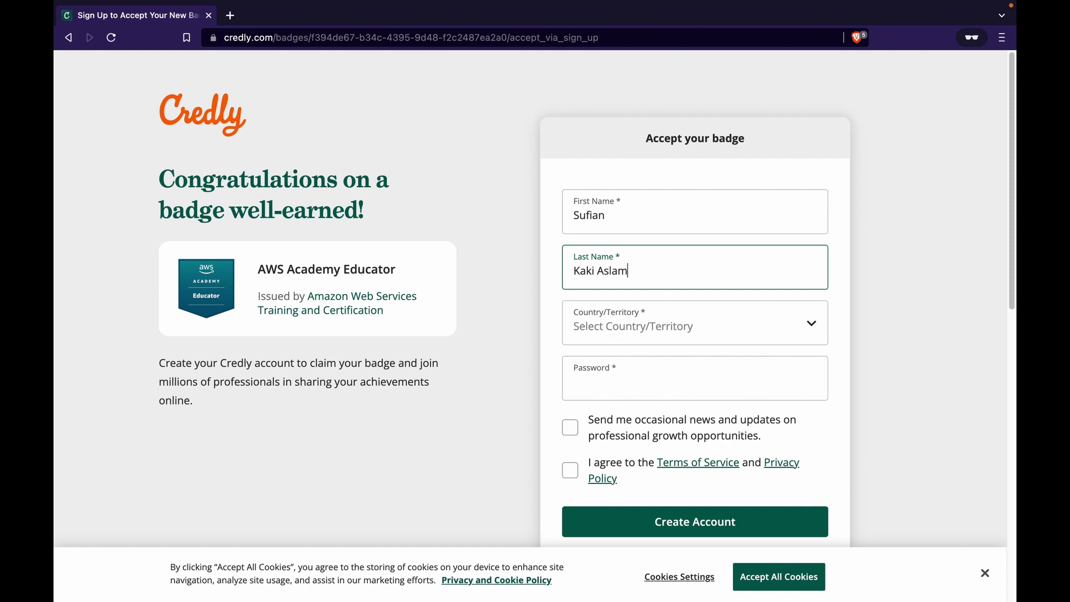
Choose India as the country in the sign-up form.
{"action": "left_click", "coordinate": [658, 328]}
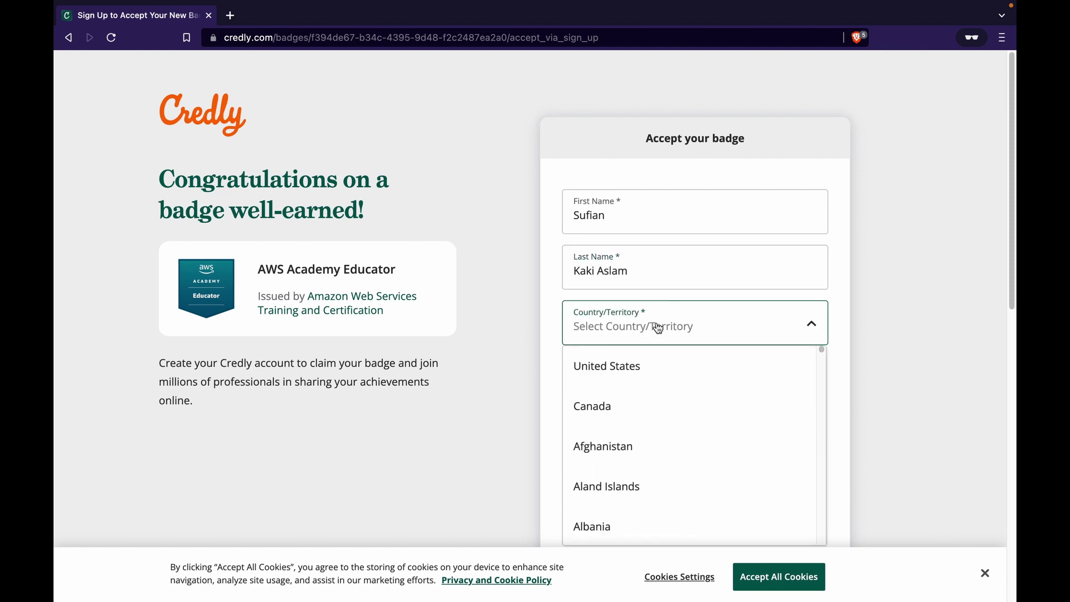
{"action": "scroll", "coordinate": [648, 385], "scroll_direction": "down", "scroll_amount": 15}
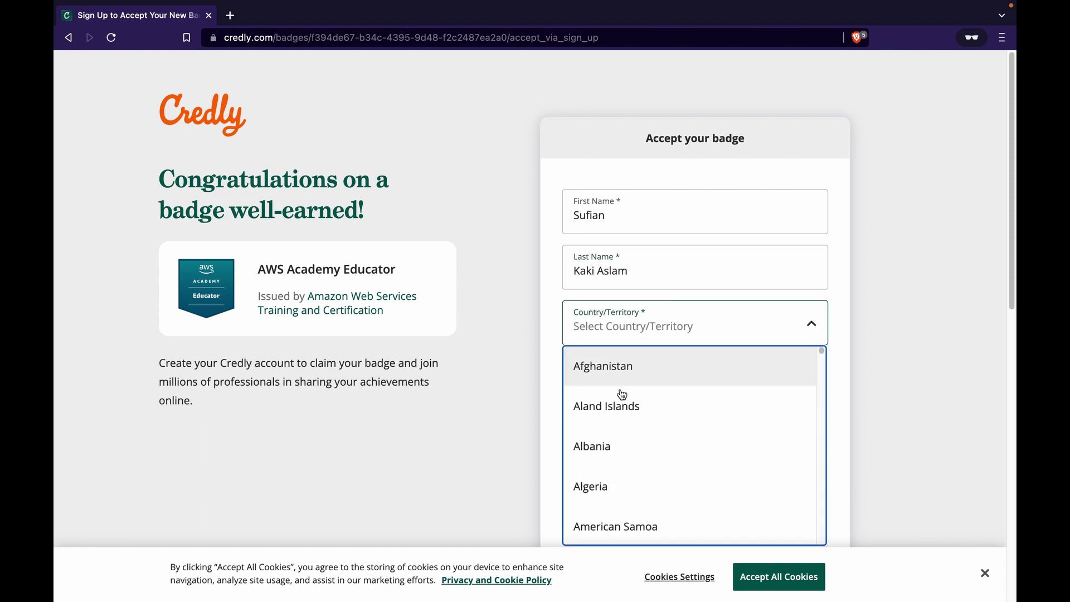
{"action": "scroll", "coordinate": [647, 411], "scroll_direction": "up", "scroll_amount": 15}
{"action": "left_click", "coordinate": [640, 338]}
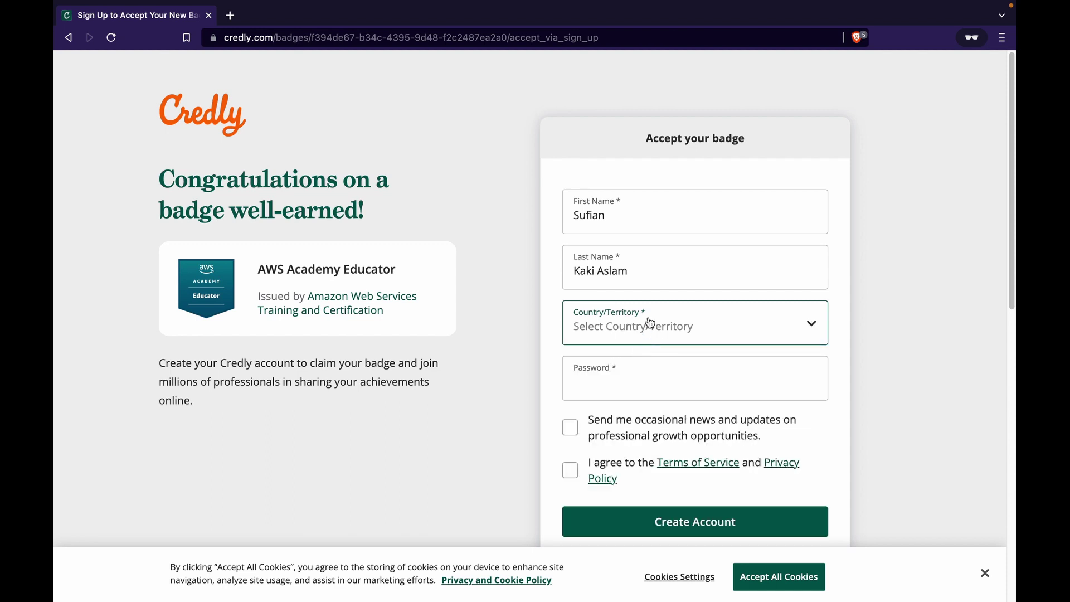
{"action": "left_click", "coordinate": [657, 316]}
{"action": "key", "text": "n"}
{"action": "scroll", "coordinate": [636, 421], "scroll_direction": "down", "scroll_amount": 4}
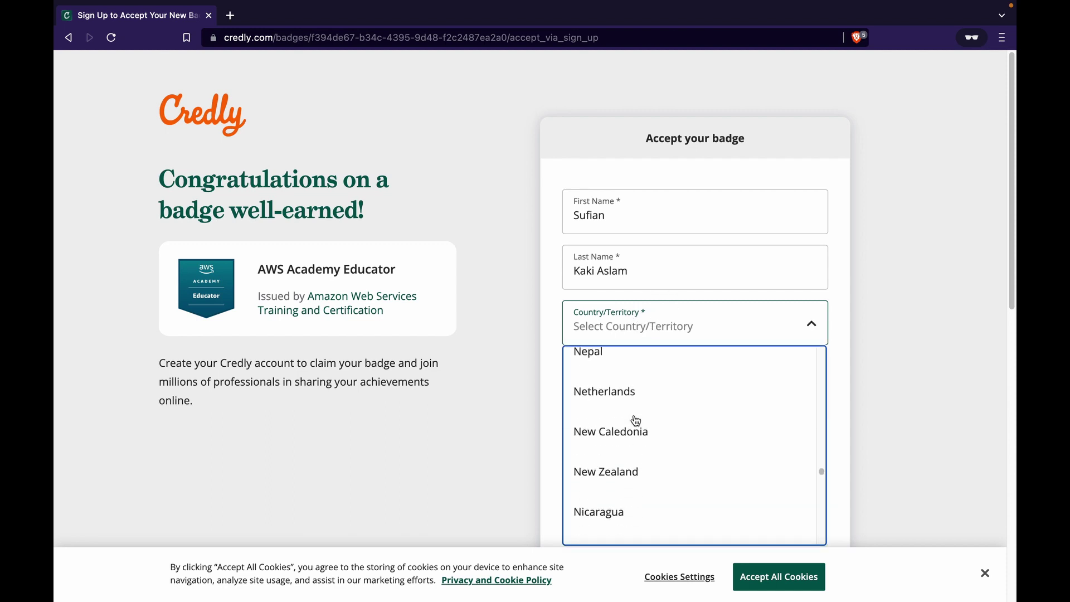
{"action": "scroll", "coordinate": [636, 421], "scroll_direction": "down", "scroll_amount": 10}
{"action": "scroll", "coordinate": [636, 421], "scroll_direction": "up", "scroll_amount": 20}
{"action": "scroll", "coordinate": [636, 421], "scroll_direction": "up", "scroll_amount": 15}
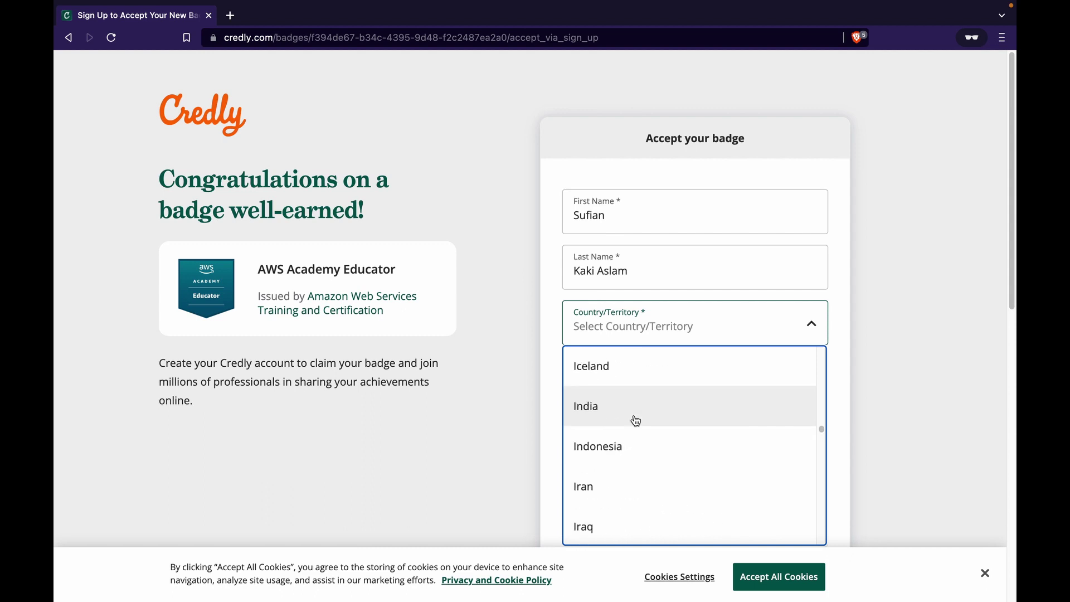
{"action": "left_click", "coordinate": [636, 421]}
Enter the account password, agree to the Terms of Service, and return to the badge email in Spark.
{"action": "left_click", "coordinate": [620, 379]}
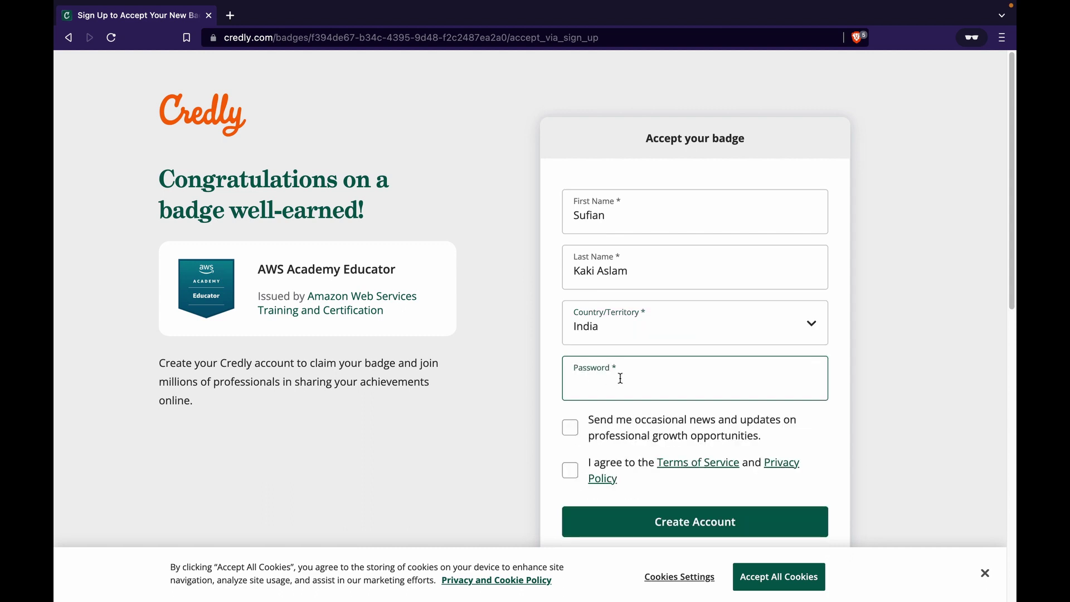
{"action": "type", "text": "••••••••••••"}
{"action": "left_click", "coordinate": [526, 446]}
{"action": "scroll", "coordinate": [526, 446], "scroll_direction": "down", "scroll_amount": 2}
{"action": "left_click", "coordinate": [562, 401]}
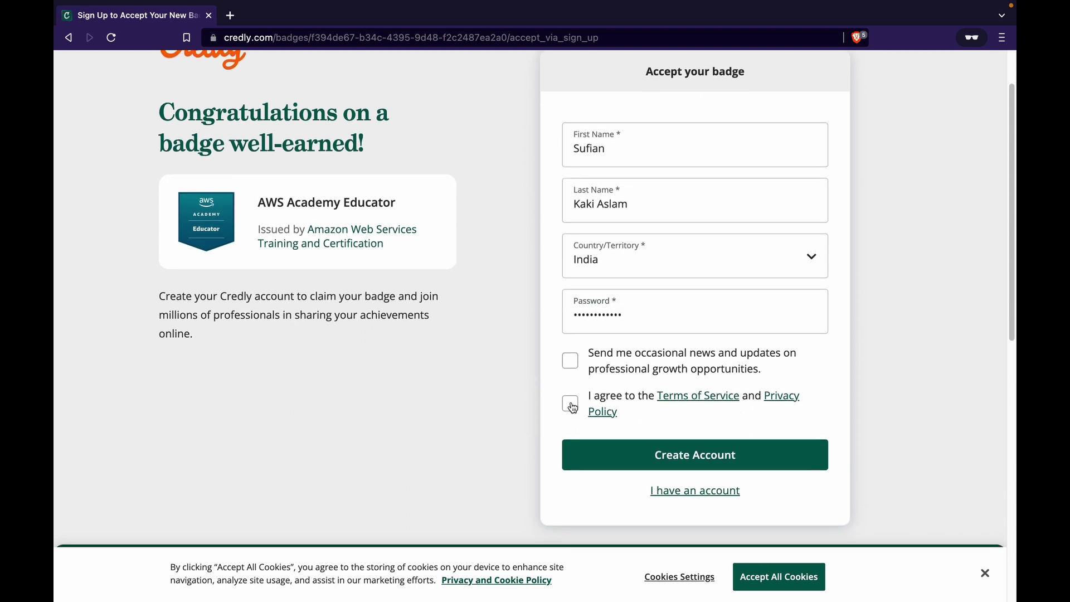
{"action": "left_click", "coordinate": [573, 407]}
{"action": "key", "text": "ctrl+Left"}
{"action": "key", "text": "ctrl+Right"}
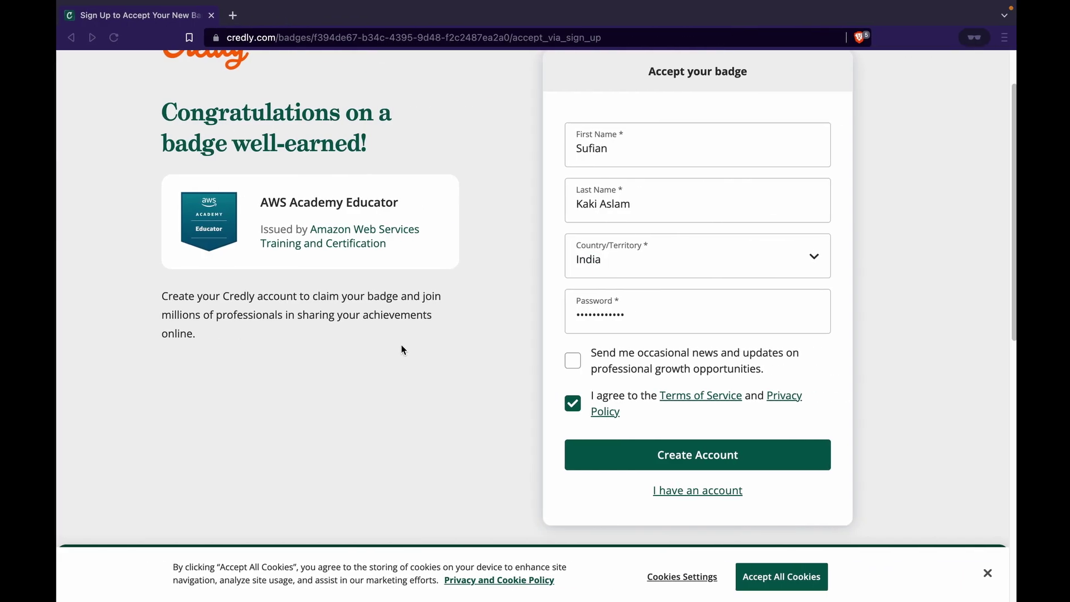
{"action": "key", "text": "ctrl+Left"}
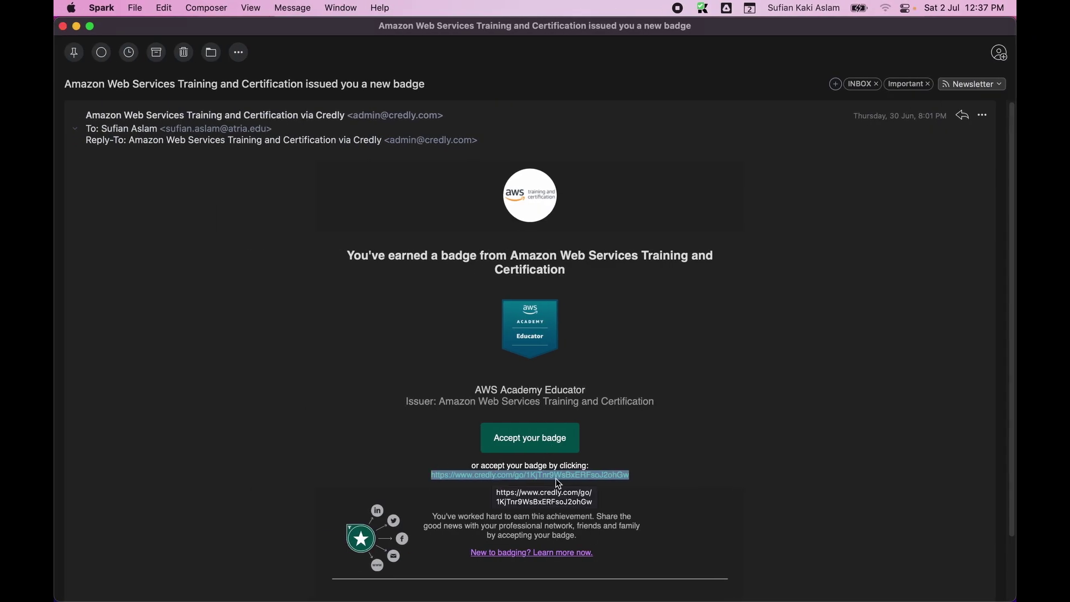
Load credly.com in a new tab of the Brave private window.
{"action": "left_click", "coordinate": [556, 476]}
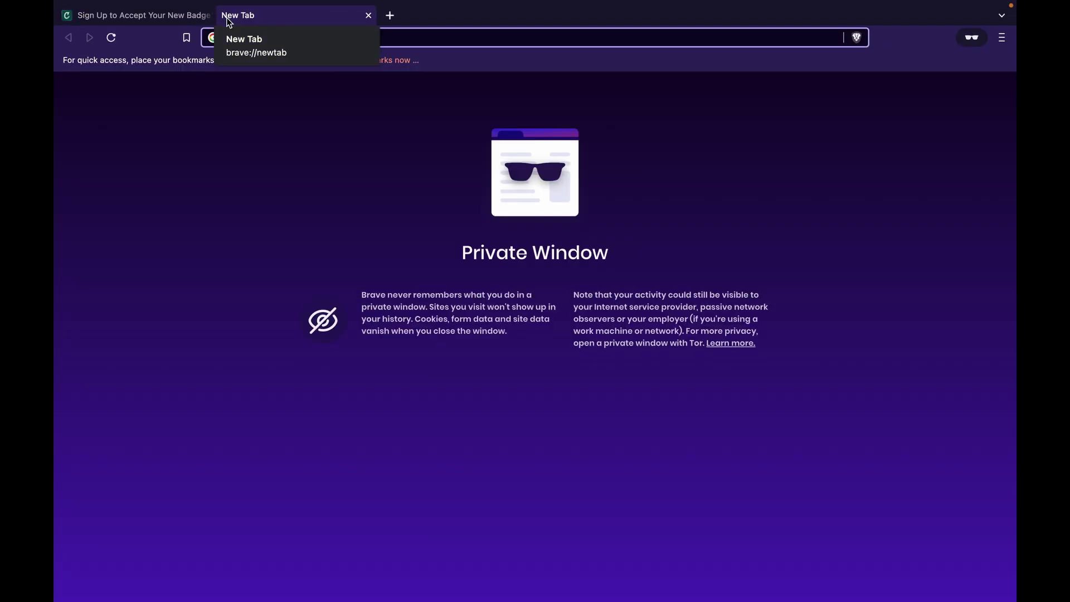
{"action": "type", "text": "credly.com"}
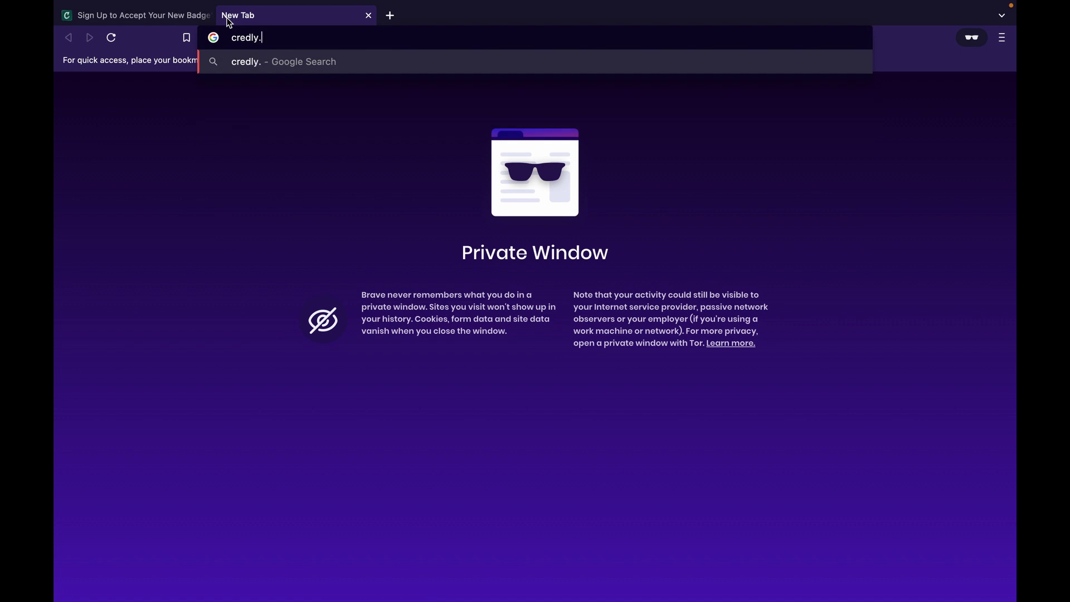
{"action": "key", "text": "Return"}
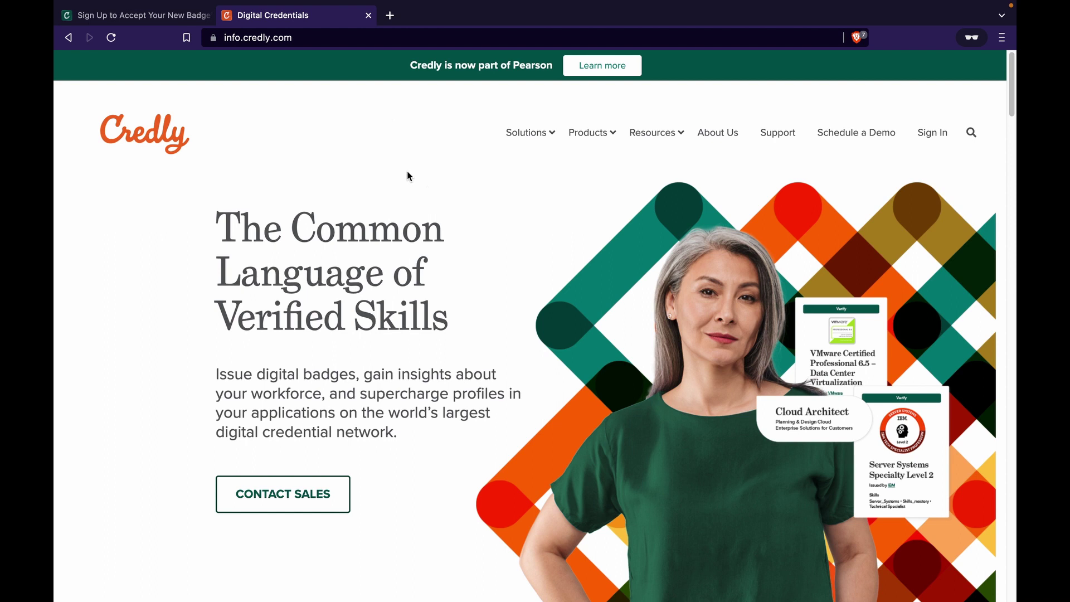
Switch to creating a Credly account and enter the first name, last name and work email.
{"action": "left_click", "coordinate": [930, 130]}
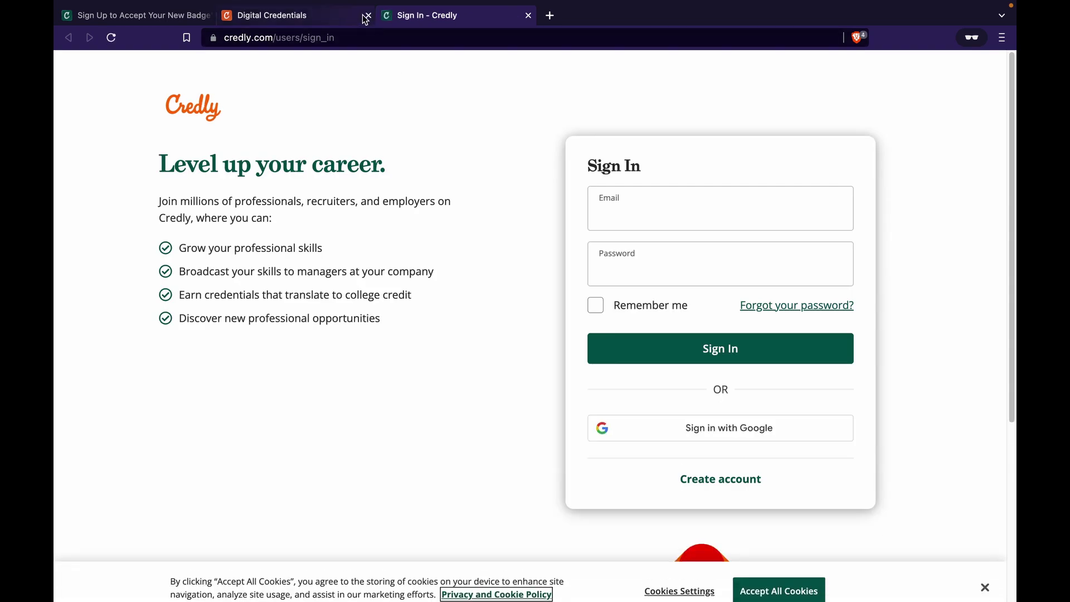
{"action": "left_click", "coordinate": [369, 15]}
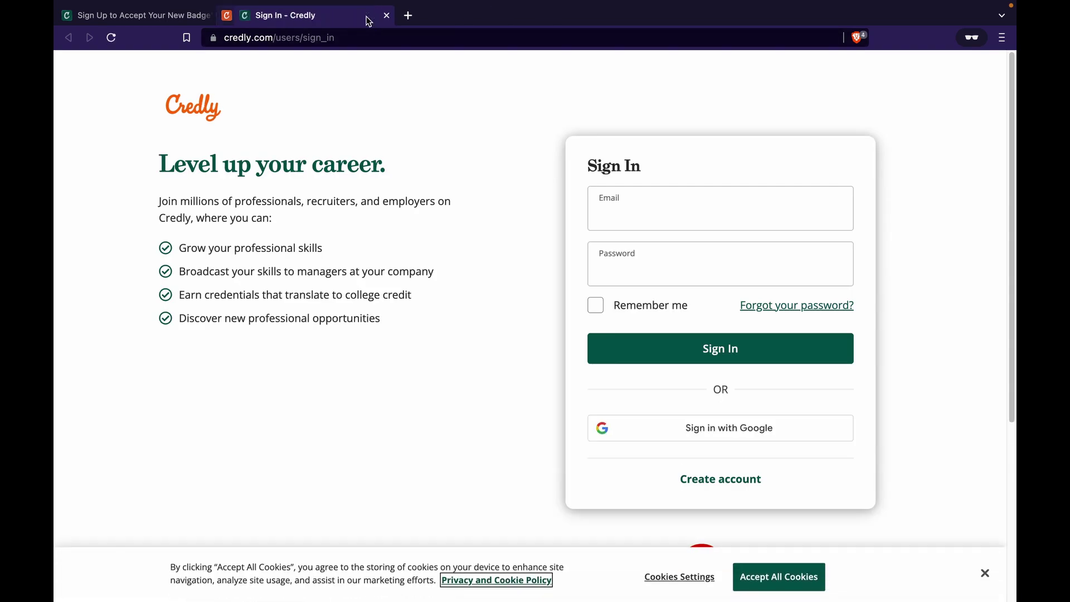
{"action": "left_click", "coordinate": [700, 480]}
{"action": "left_click", "coordinate": [619, 232]}
{"action": "type", "text": "Sufian"}
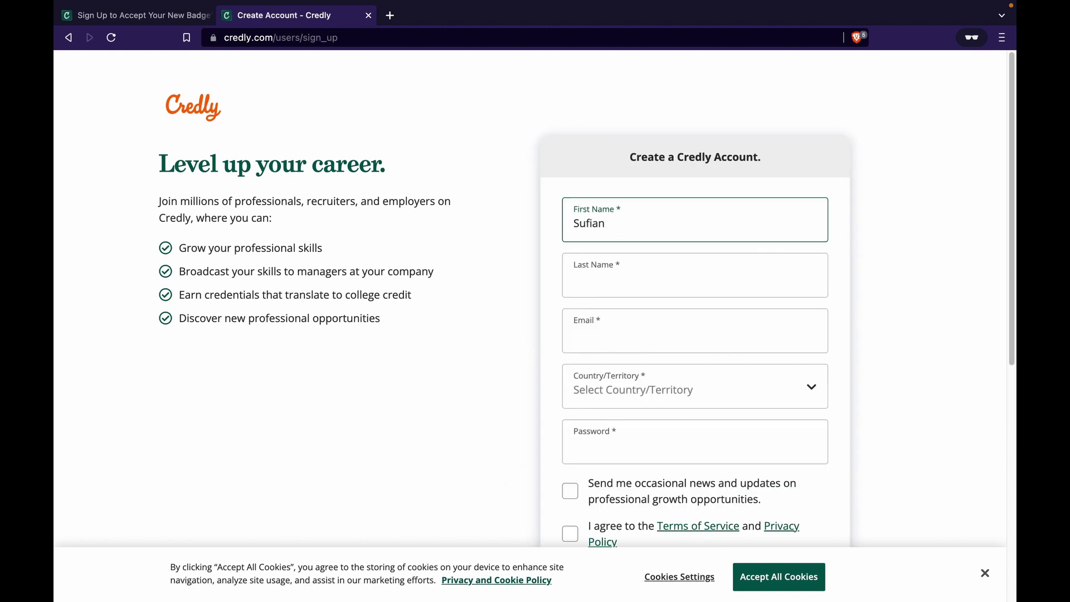
{"action": "key", "text": "Tab"}
{"action": "type", "text": "Kaki Aslam"}
{"action": "left_click", "coordinate": [634, 332]}
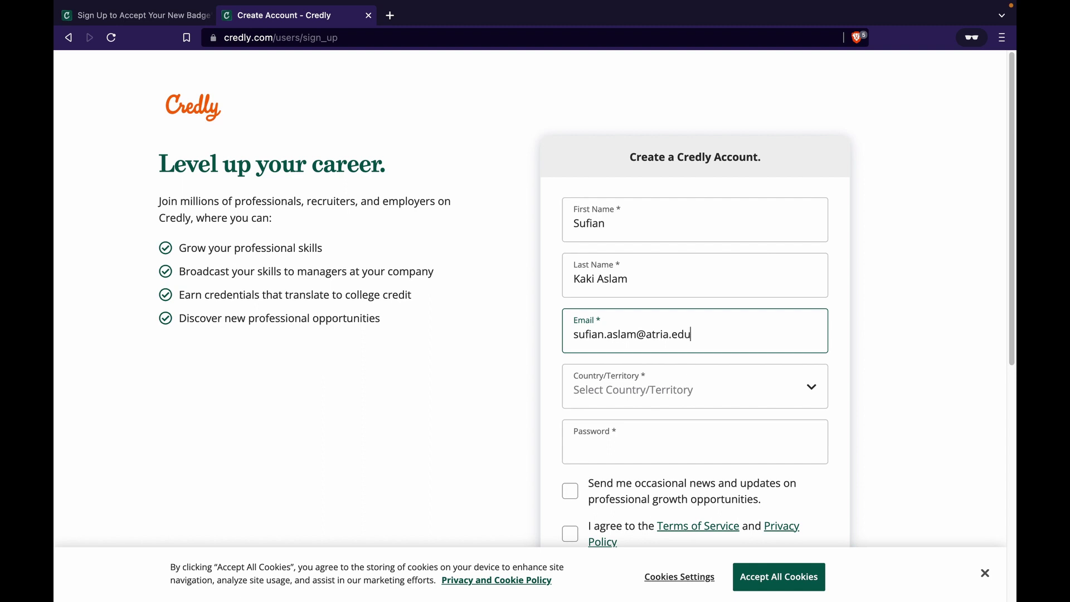
Choose India as country, set a password, accept the terms and create the account.
{"action": "scroll", "coordinate": [681, 328], "scroll_direction": "down", "scroll_amount": 2}
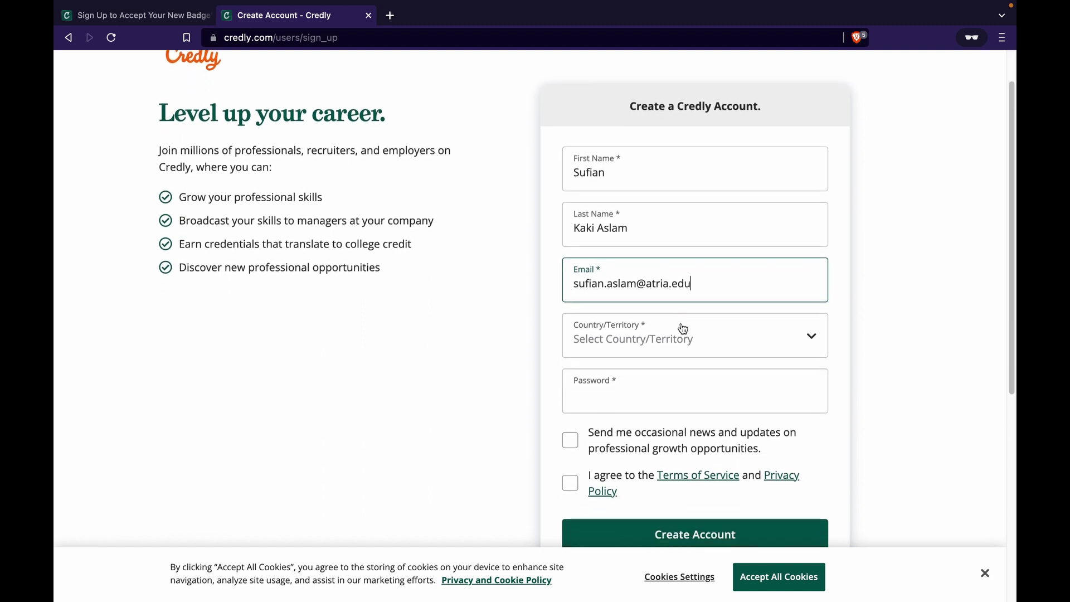
{"action": "left_click", "coordinate": [652, 337]}
{"action": "key", "text": "i"}
{"action": "left_click", "coordinate": [645, 409]}
{"action": "left_click", "coordinate": [644, 404]}
{"action": "type", "text": "••••••"}
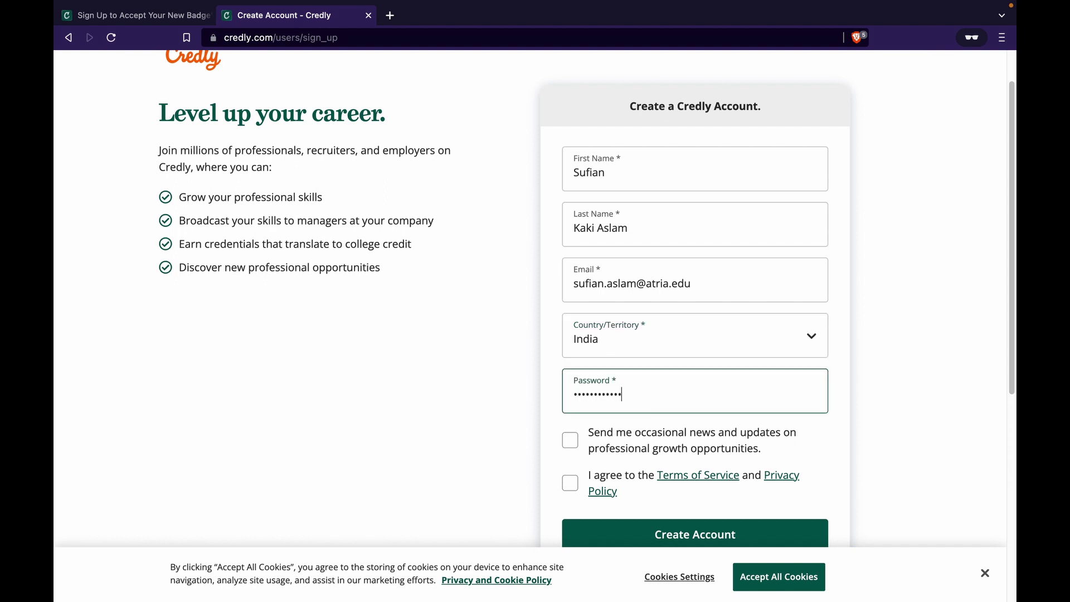
{"action": "type", "text": "••••••"}
{"action": "scroll", "coordinate": [571, 413], "scroll_direction": "down", "scroll_amount": 2}
{"action": "left_click", "coordinate": [571, 413]}
{"action": "left_click", "coordinate": [629, 466]}
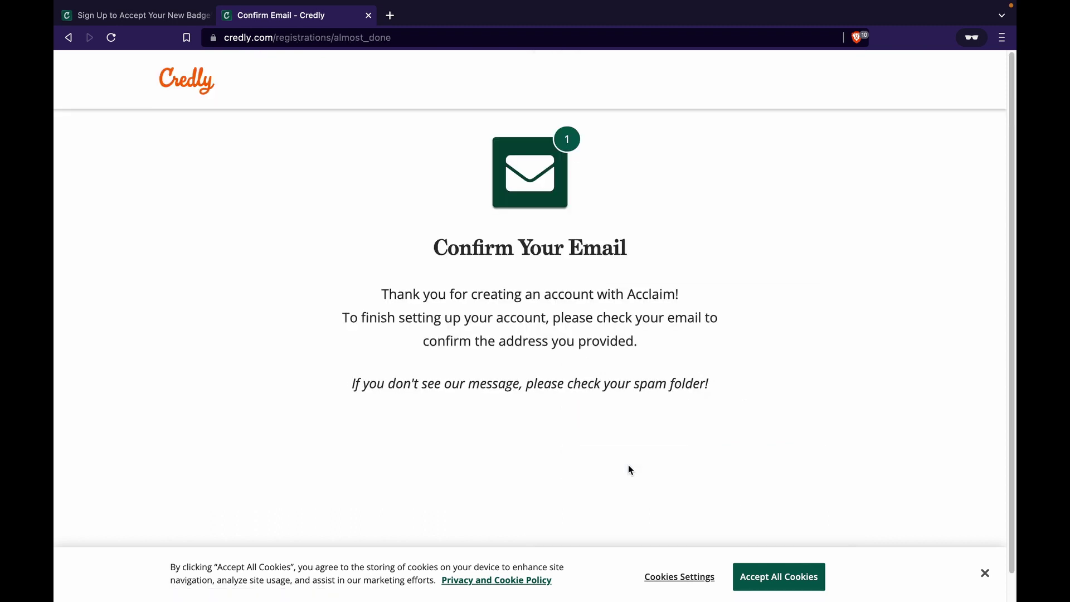
Copy the confirmation link from Credly's welcome email in Spark and return to Brave.
{"action": "key", "text": "super+Tab"}
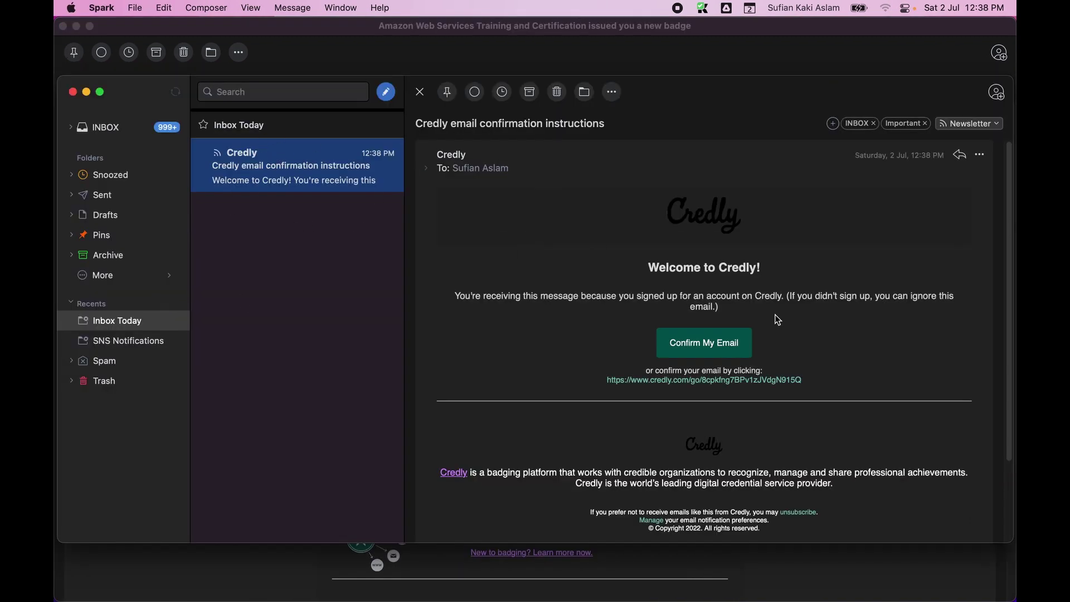
{"action": "triple_click", "coordinate": [660, 385]}
{"action": "right_click", "coordinate": [661, 385]}
{"action": "left_click", "coordinate": [686, 415]}
{"action": "key", "text": "super+Tab"}
Load the confirmation link in a new private tab and close the old confirm-email tab.
{"action": "left_click", "coordinate": [390, 15]}
{"action": "key", "text": "super+v"}
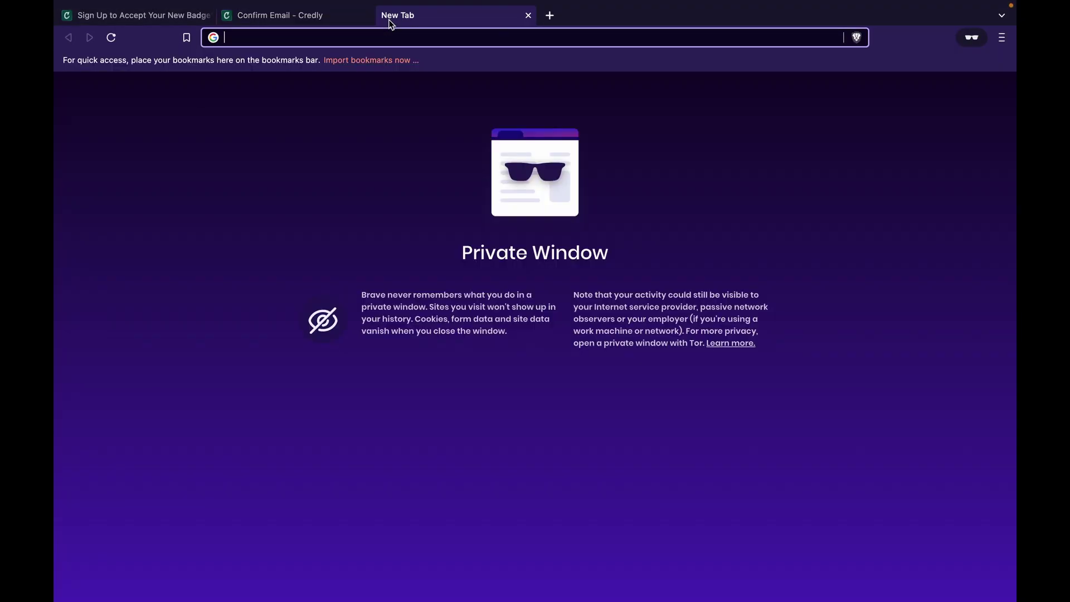
{"action": "key", "text": "Return"}
{"action": "left_click", "coordinate": [368, 15]}
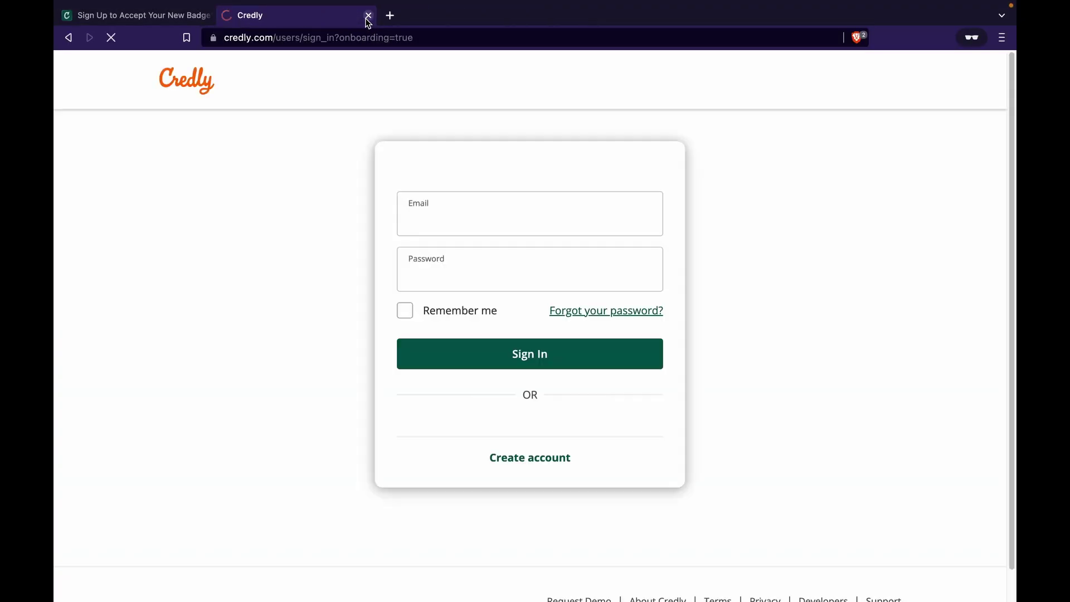
Sign in with the work email and password, re-entering the password after the first attempt fails.
{"action": "left_click", "coordinate": [497, 217]}
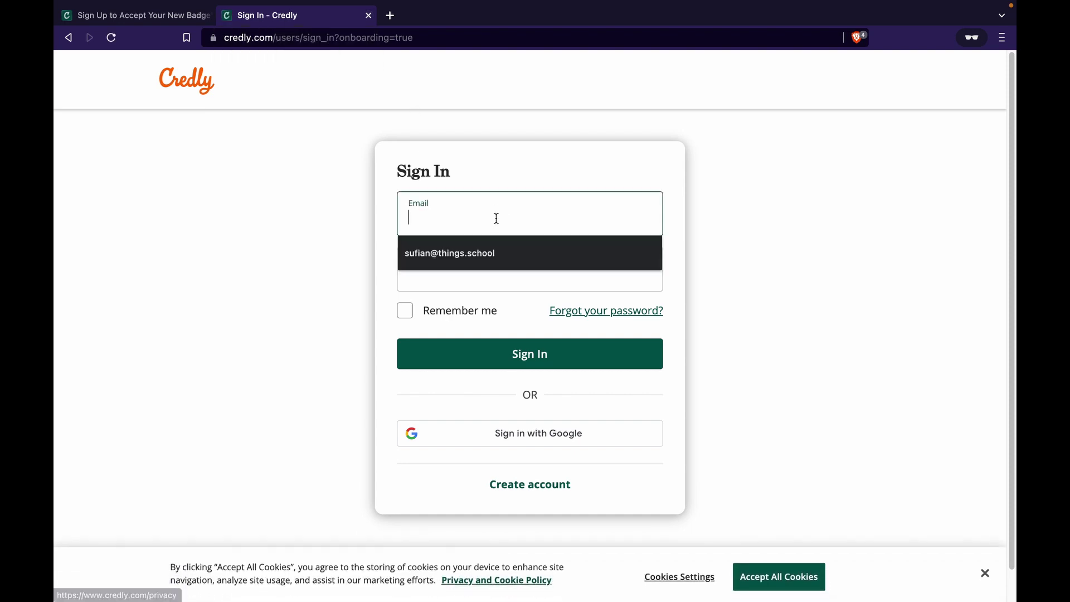
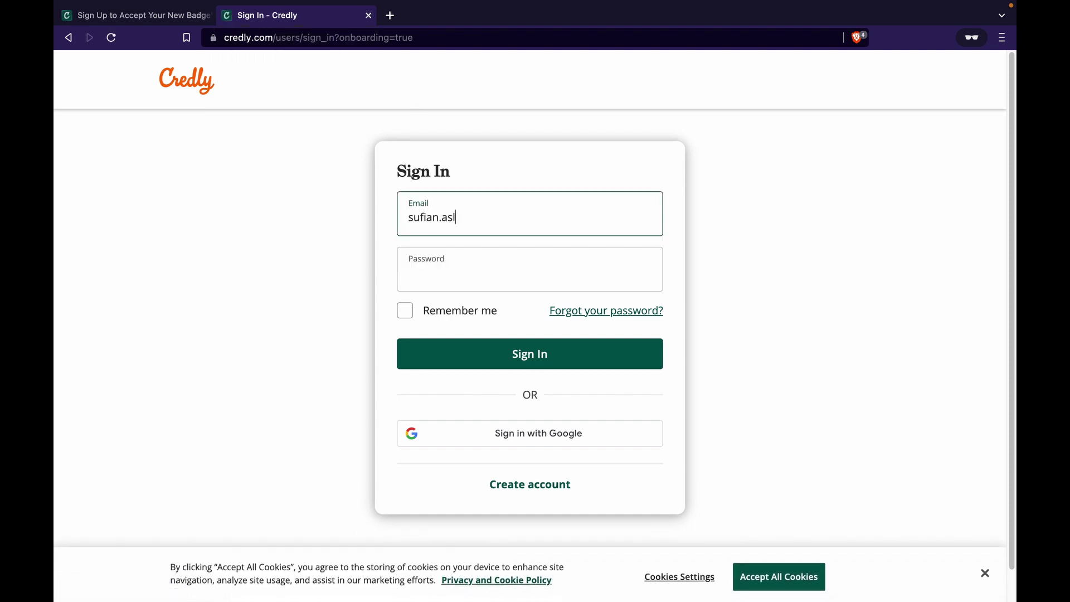
{"action": "key", "text": "Tab"}
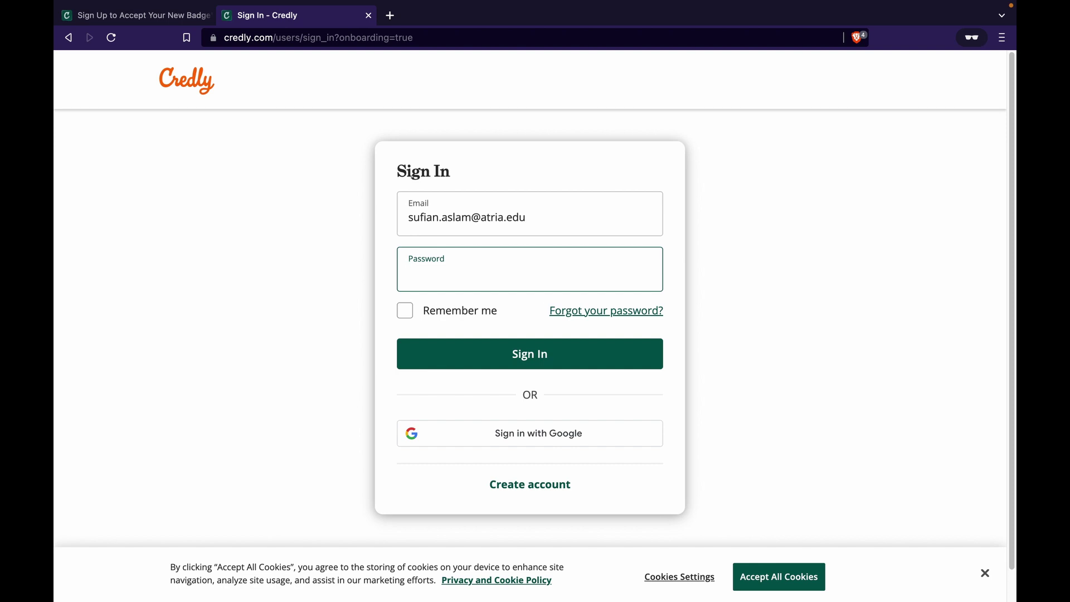
{"action": "type", "text": "*********"}
{"action": "left_click", "coordinate": [523, 353]}
{"action": "left_click", "coordinate": [510, 316]}
{"action": "type", "text": "*********"}
{"action": "left_click", "coordinate": [529, 395]}
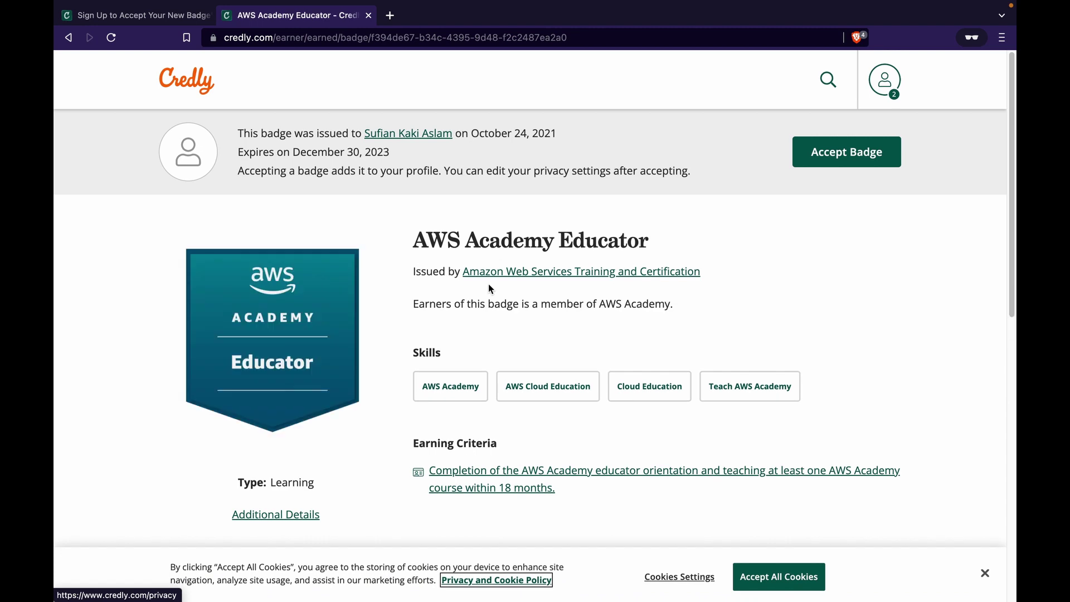
{"action": "scroll", "coordinate": [489, 286], "scroll_direction": "down", "scroll_amount": 1}
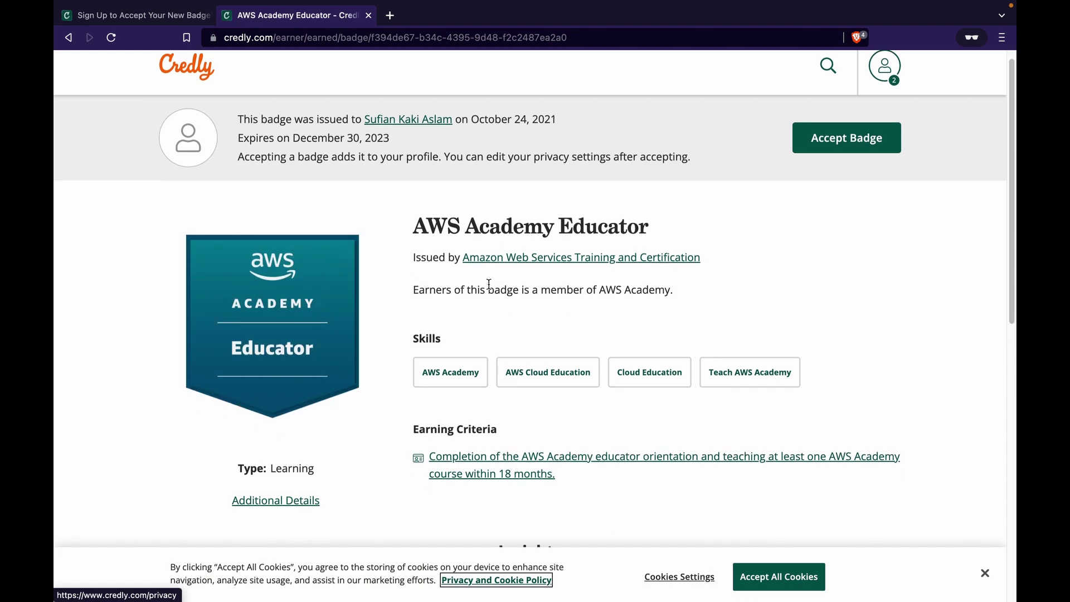
{"action": "scroll", "coordinate": [489, 285], "scroll_direction": "up", "scroll_amount": 1}
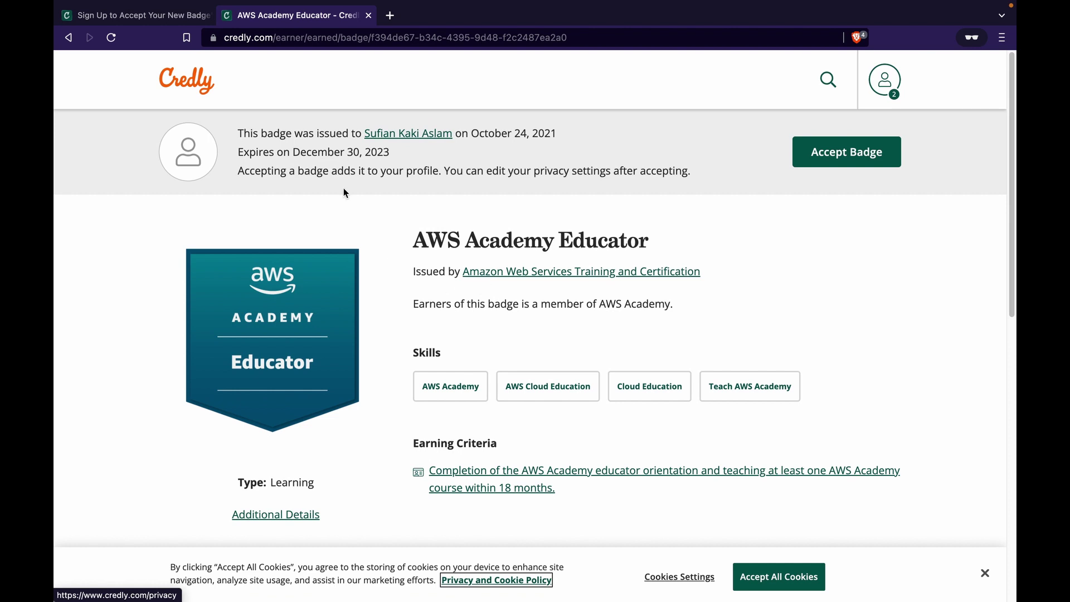
{"action": "left_click_drag", "start_coordinate": [252, 134], "coordinate": [529, 195]}
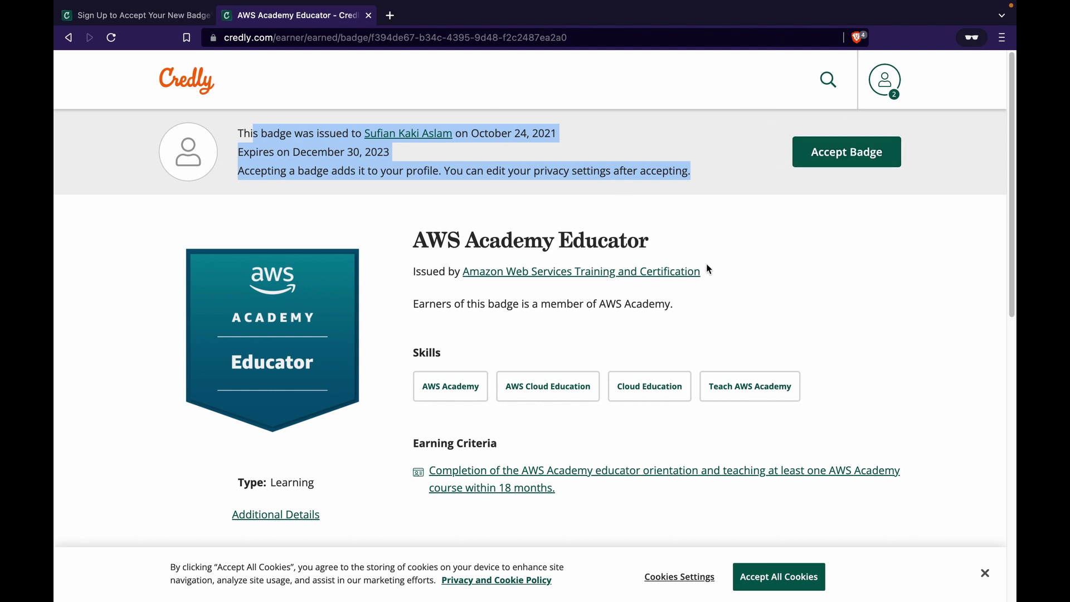
Accept the AWS Academy Educator badge with Public and Auto Accept saved, then view the dashboard.
{"action": "left_click", "coordinate": [847, 156]}
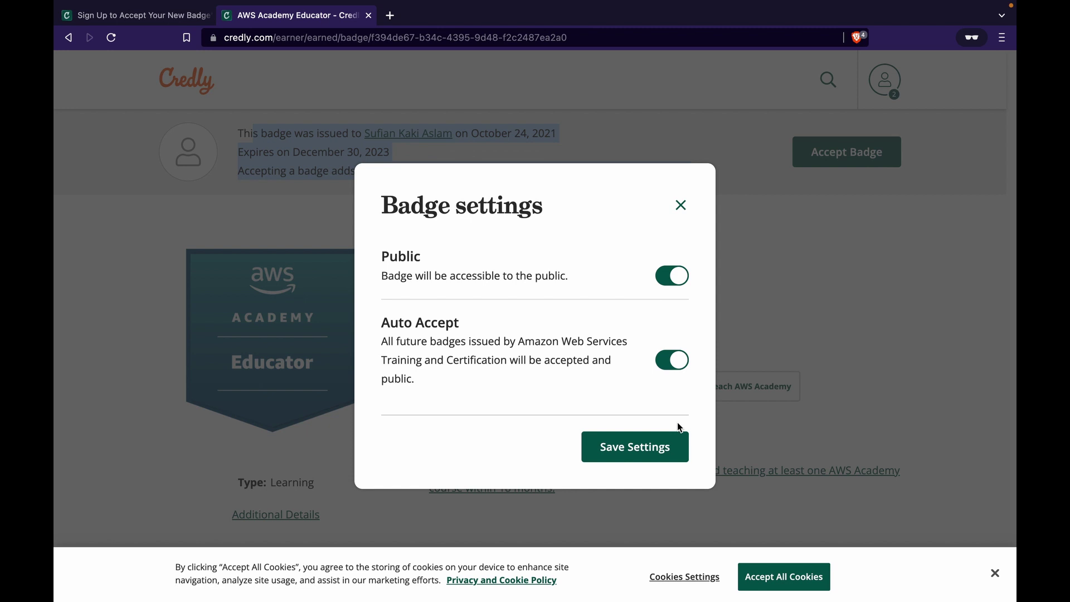
{"action": "left_click", "coordinate": [646, 447]}
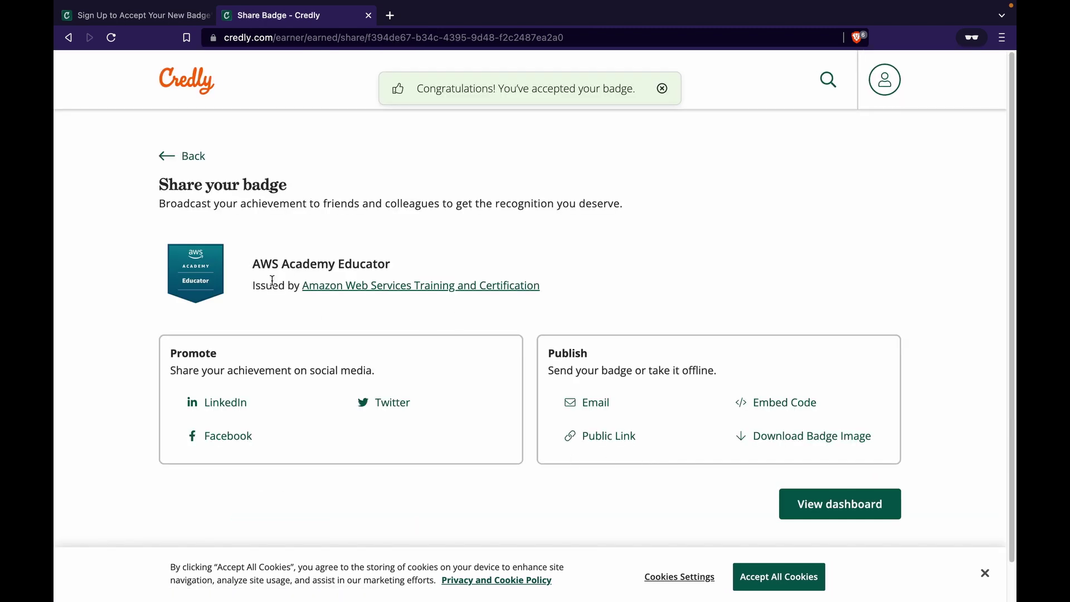
{"action": "left_click", "coordinate": [826, 506]}
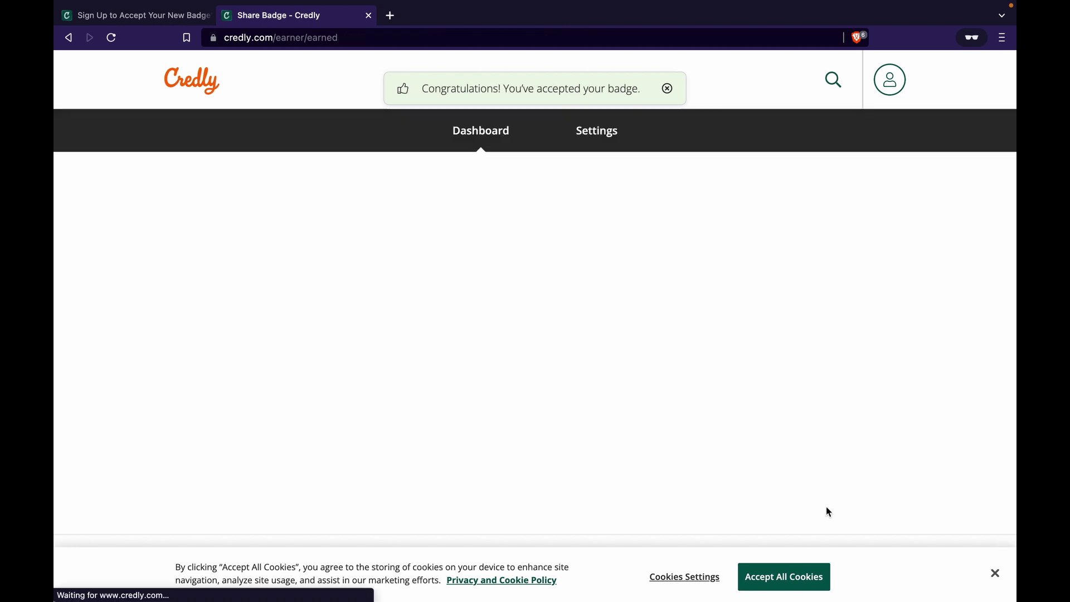
Dismiss the badge-accepted notification and the Level up your career banner on the dashboard.
{"action": "scroll", "coordinate": [672, 434], "scroll_direction": "down", "scroll_amount": 1}
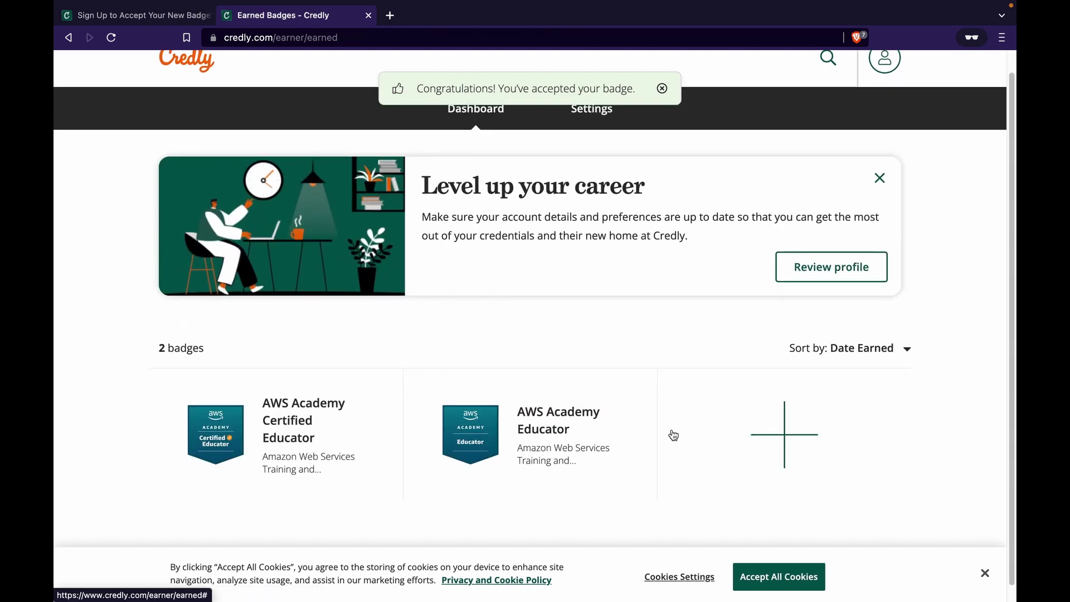
{"action": "scroll", "coordinate": [394, 427], "scroll_direction": "up", "scroll_amount": 1}
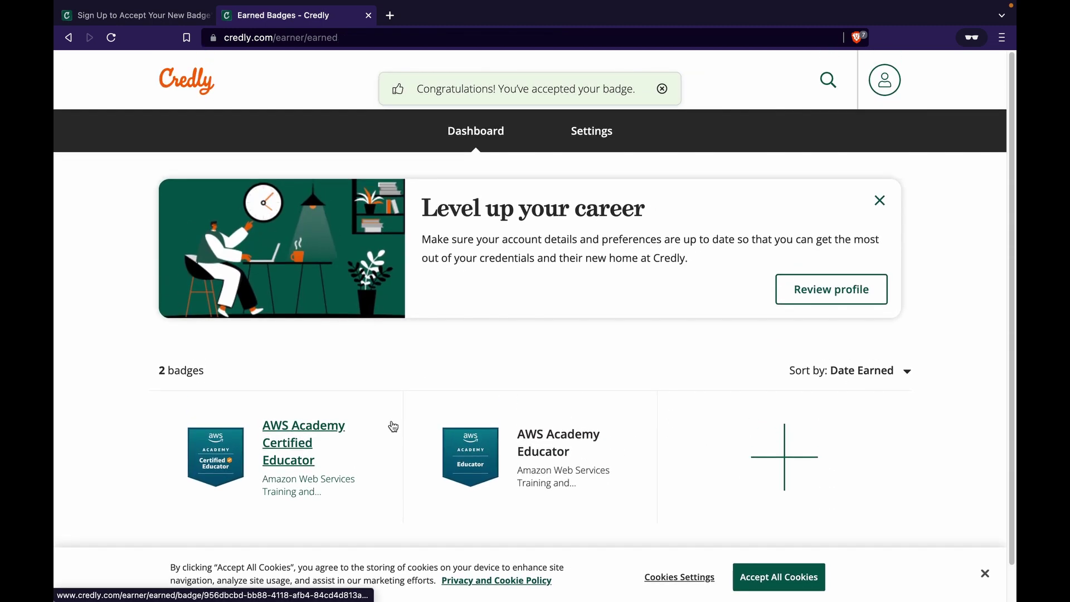
{"action": "scroll", "coordinate": [394, 427], "scroll_direction": "down", "scroll_amount": 1}
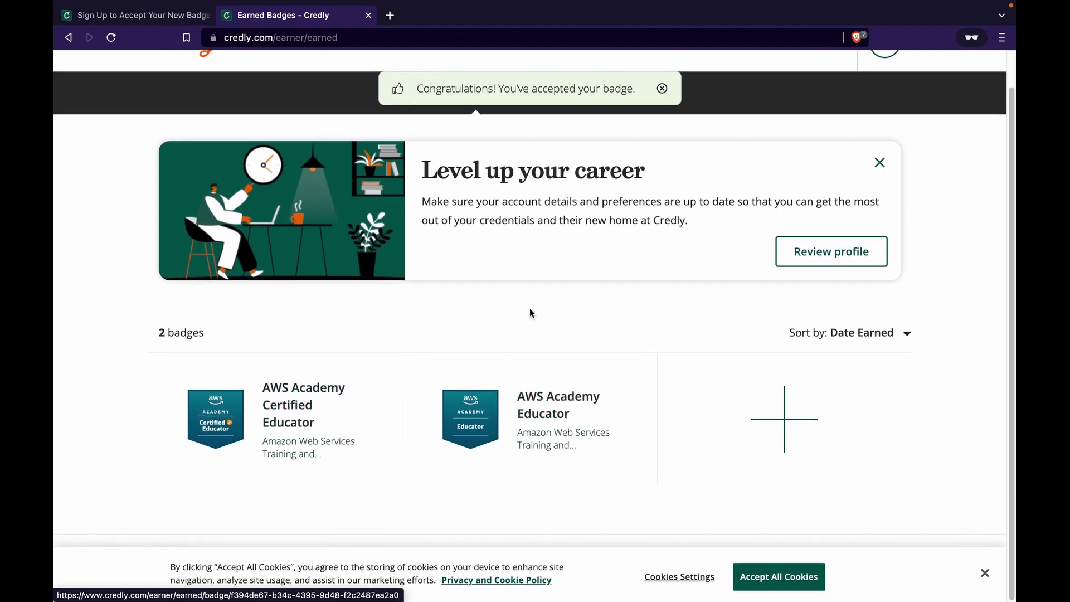
{"action": "left_click", "coordinate": [660, 87]}
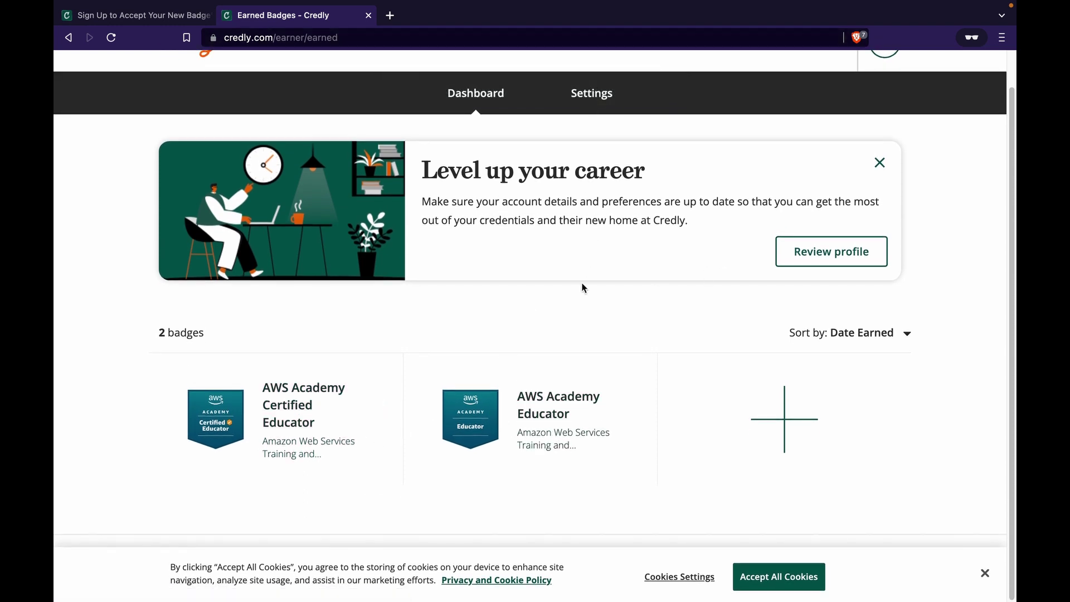
{"action": "scroll", "coordinate": [582, 285], "scroll_direction": "up", "scroll_amount": 1}
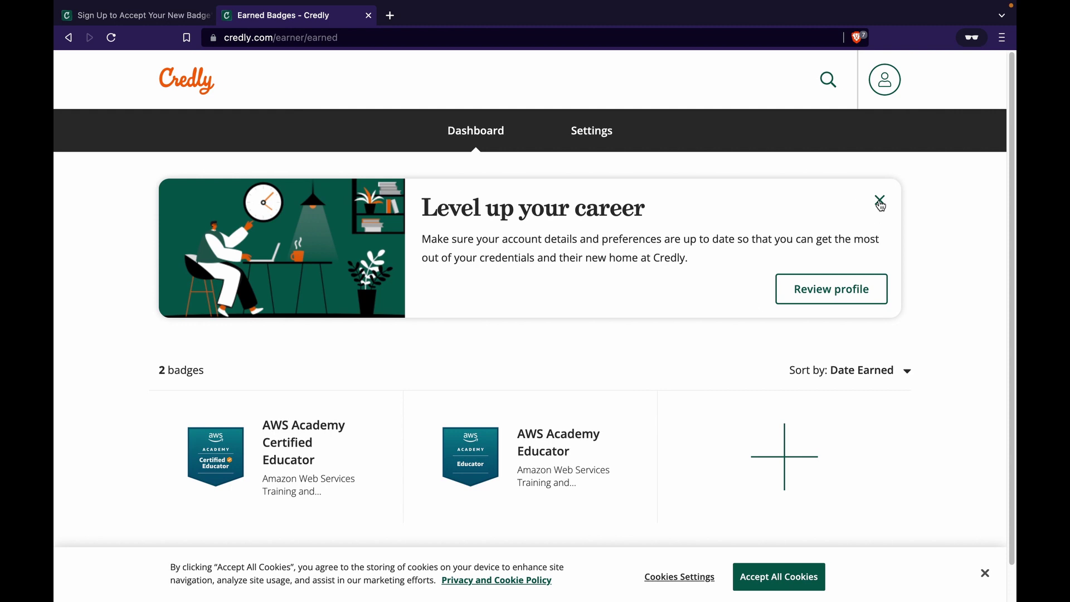
{"action": "left_click", "coordinate": [881, 200]}
Go to Account Settings, review the default email, and bring up the Add an email address field.
{"action": "left_click", "coordinate": [891, 80]}
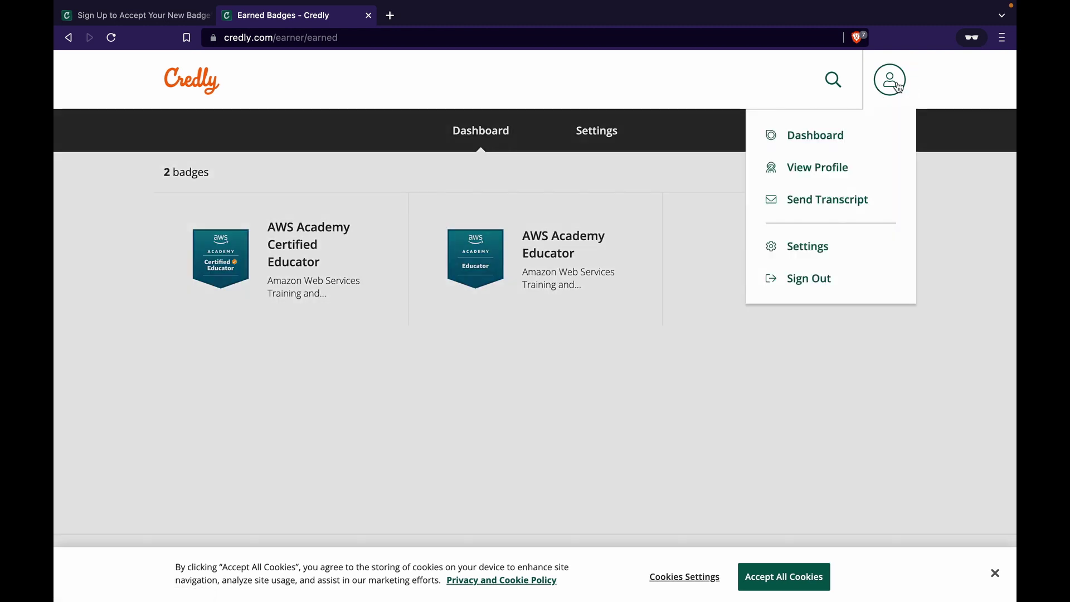
{"action": "left_click", "coordinate": [828, 246]}
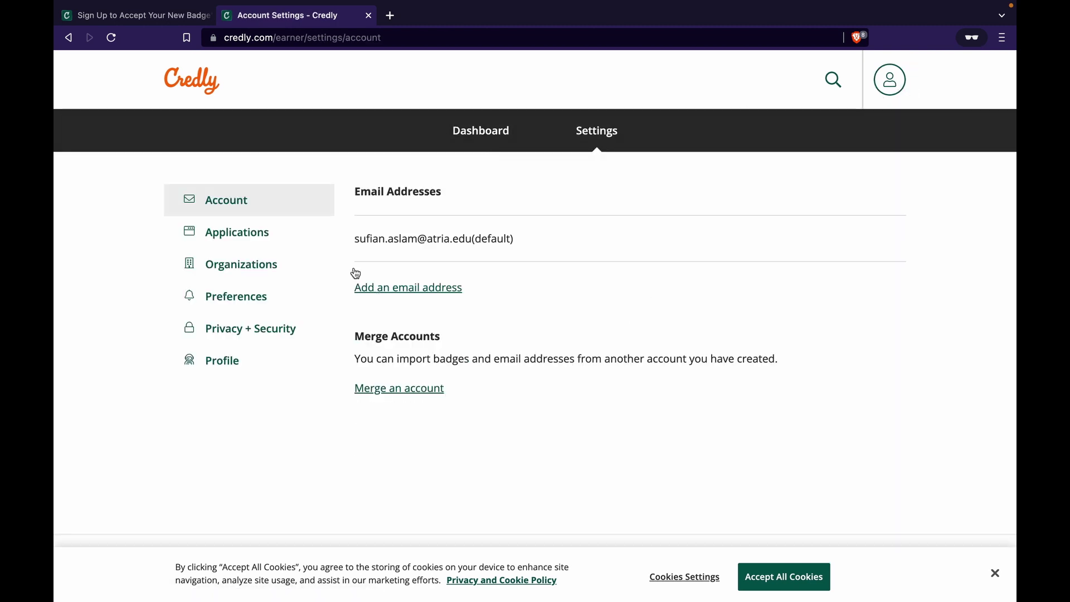
{"action": "left_click_drag", "start_coordinate": [354, 239], "coordinate": [525, 249]}
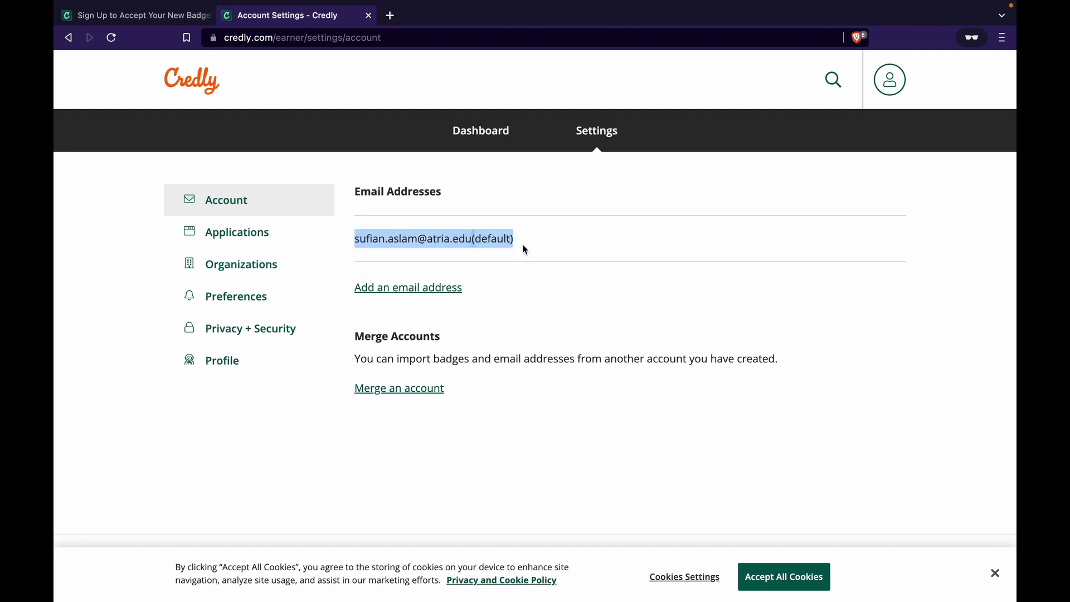
{"action": "left_click", "coordinate": [492, 133]}
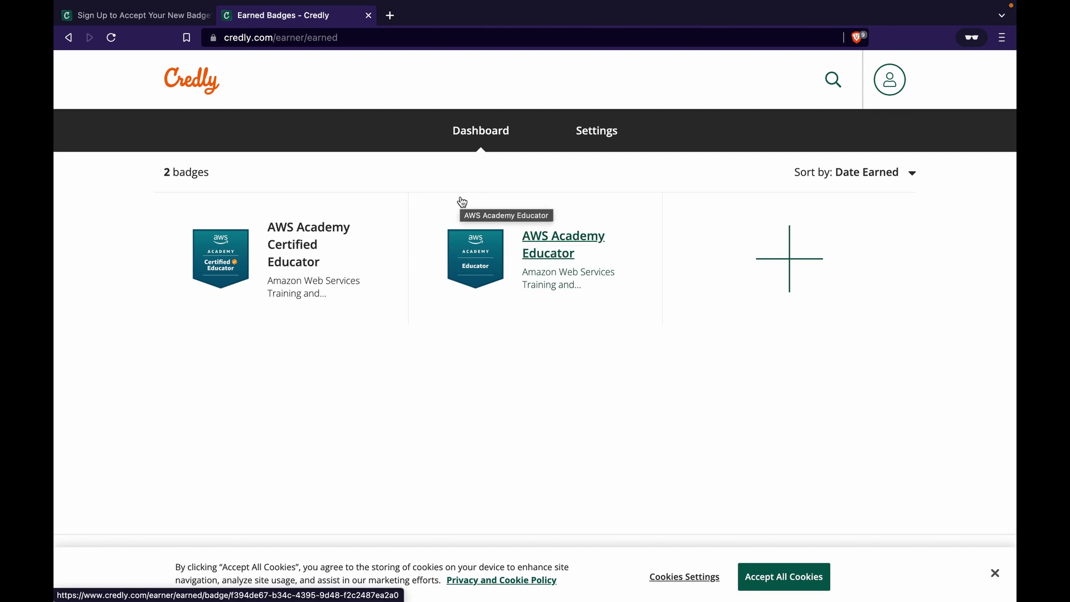
{"action": "left_click", "coordinate": [890, 79]}
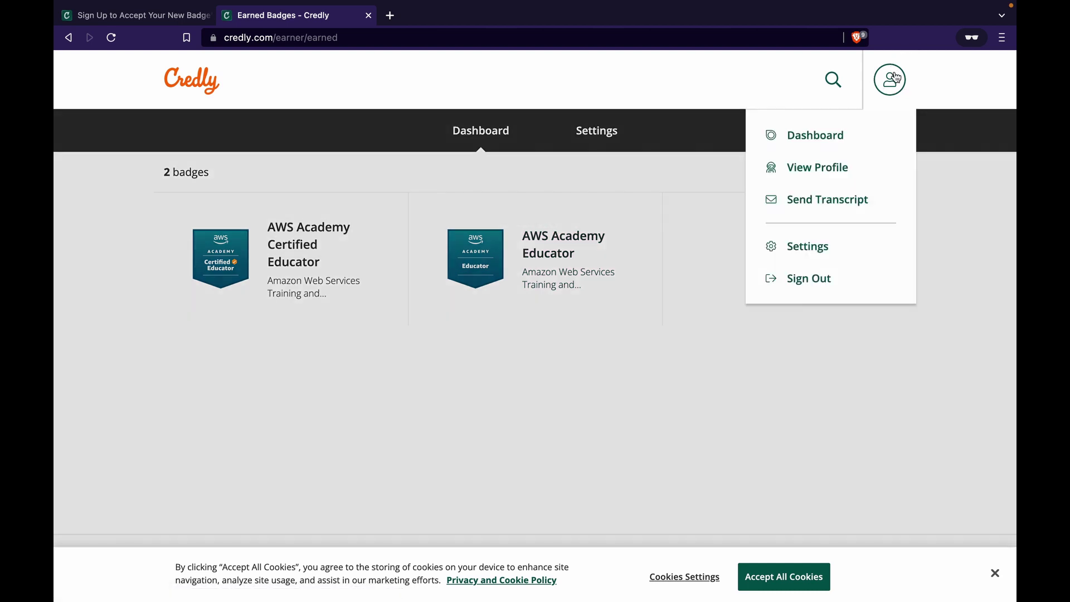
{"action": "left_click", "coordinate": [841, 236]}
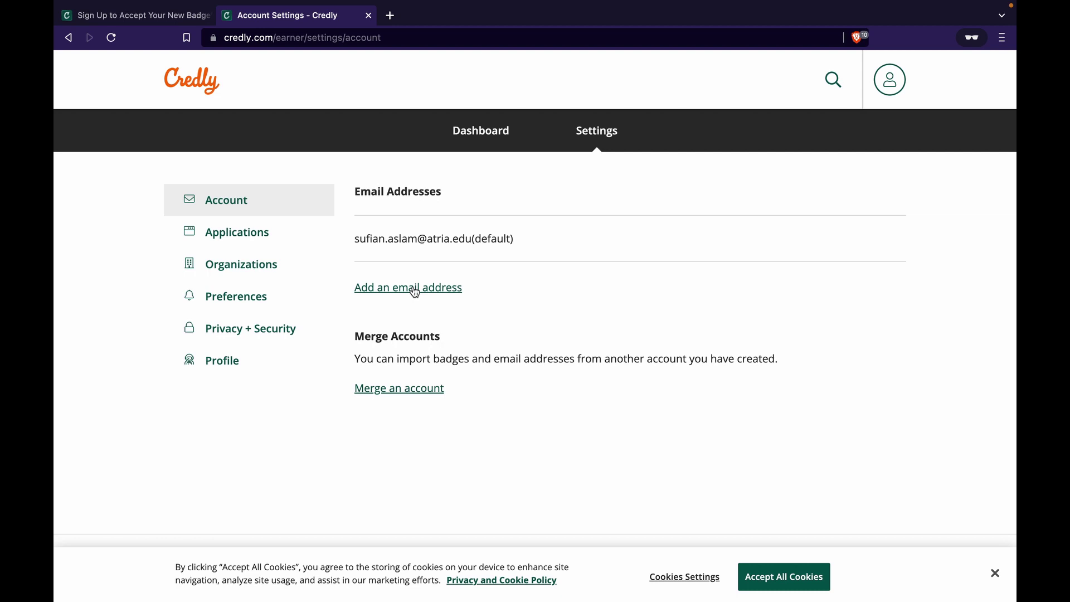
{"action": "left_click_drag", "start_coordinate": [374, 240], "coordinate": [502, 240]}
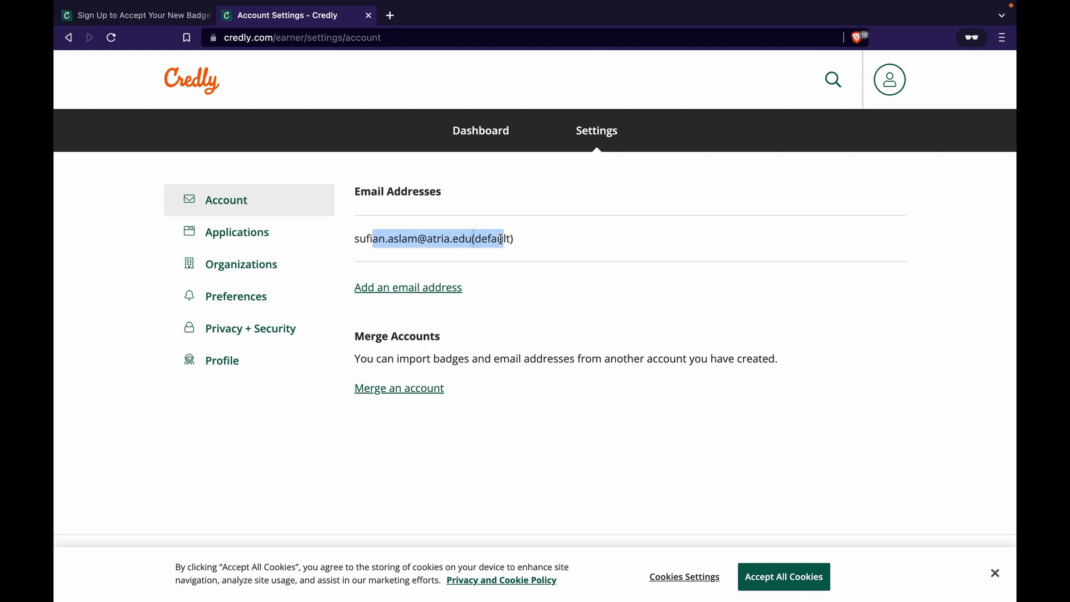
{"action": "left_click", "coordinate": [574, 289]}
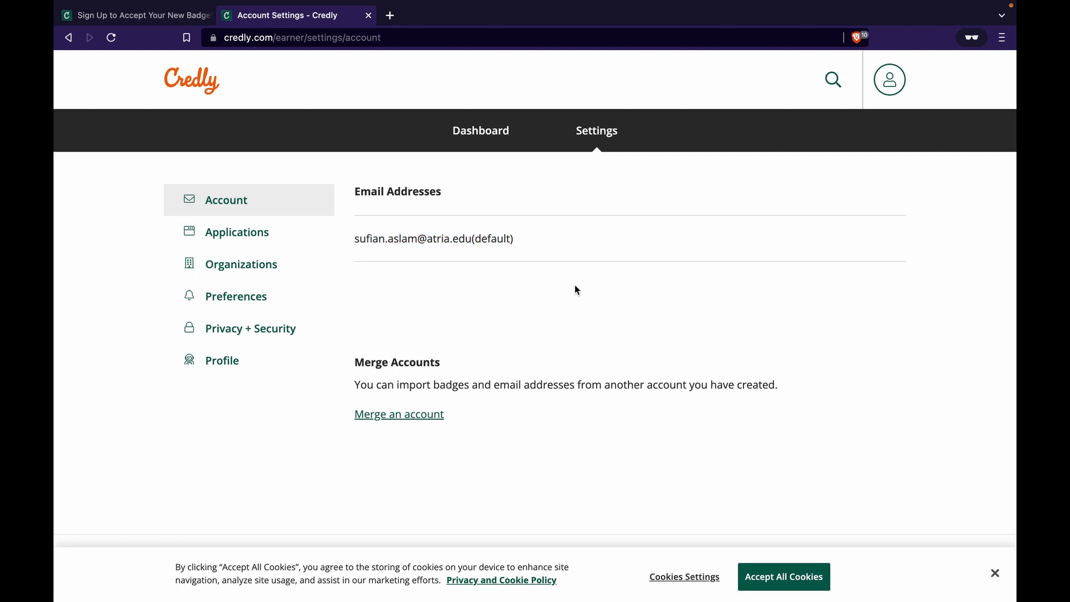
From the dashboard, view the public profile via the account menu, then go back.
{"action": "left_click", "coordinate": [474, 134]}
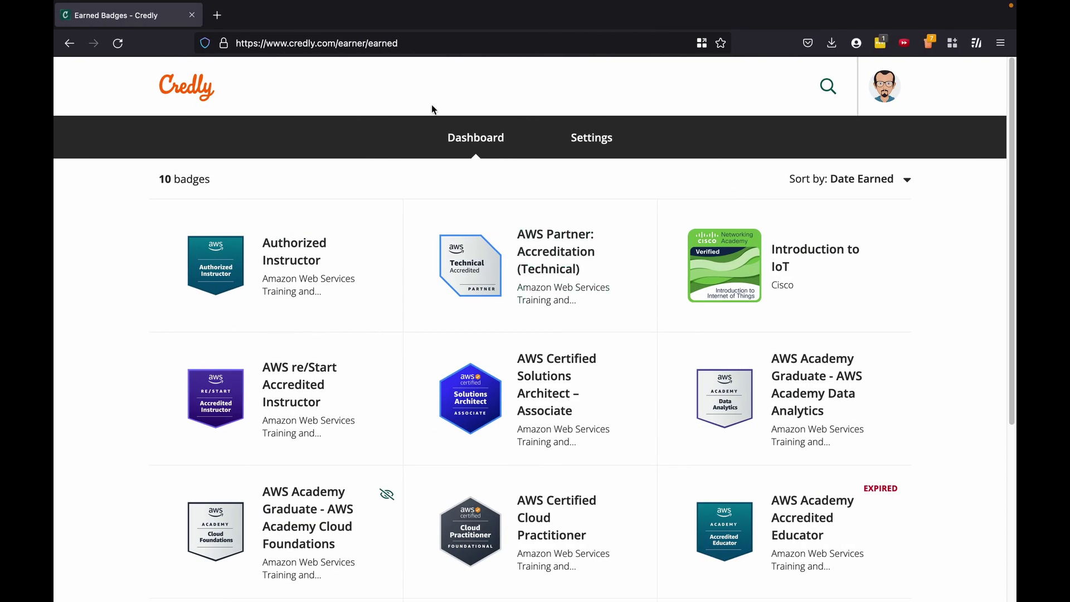
{"action": "scroll", "coordinate": [859, 189], "scroll_direction": "down", "scroll_amount": 5}
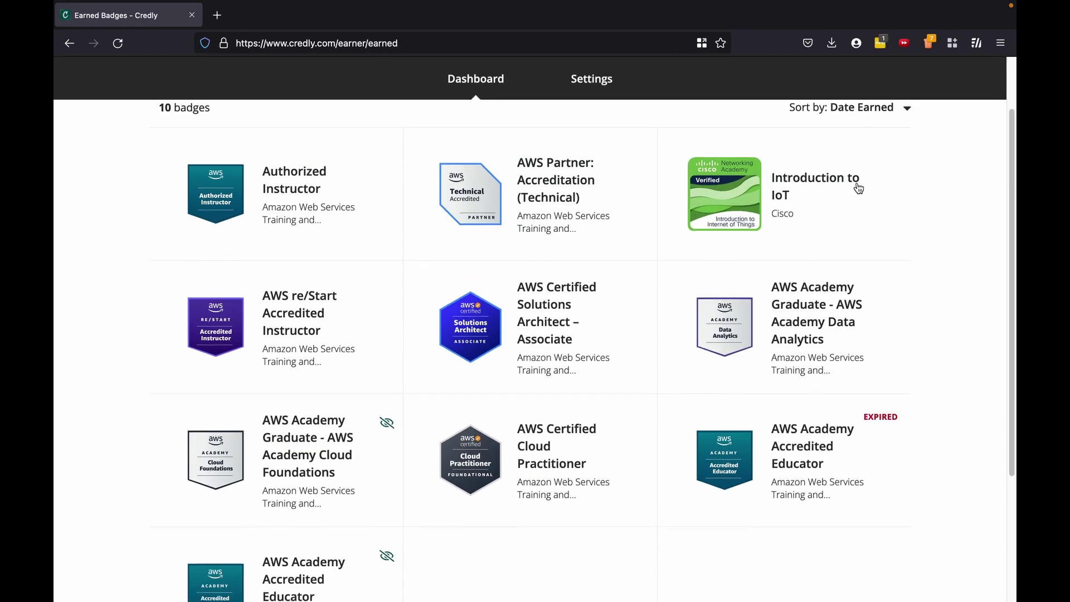
{"action": "scroll", "coordinate": [859, 189], "scroll_direction": "up", "scroll_amount": 5}
{"action": "scroll", "coordinate": [859, 189], "scroll_direction": "down", "scroll_amount": 1}
{"action": "scroll", "coordinate": [808, 259], "scroll_direction": "down", "scroll_amount": 1}
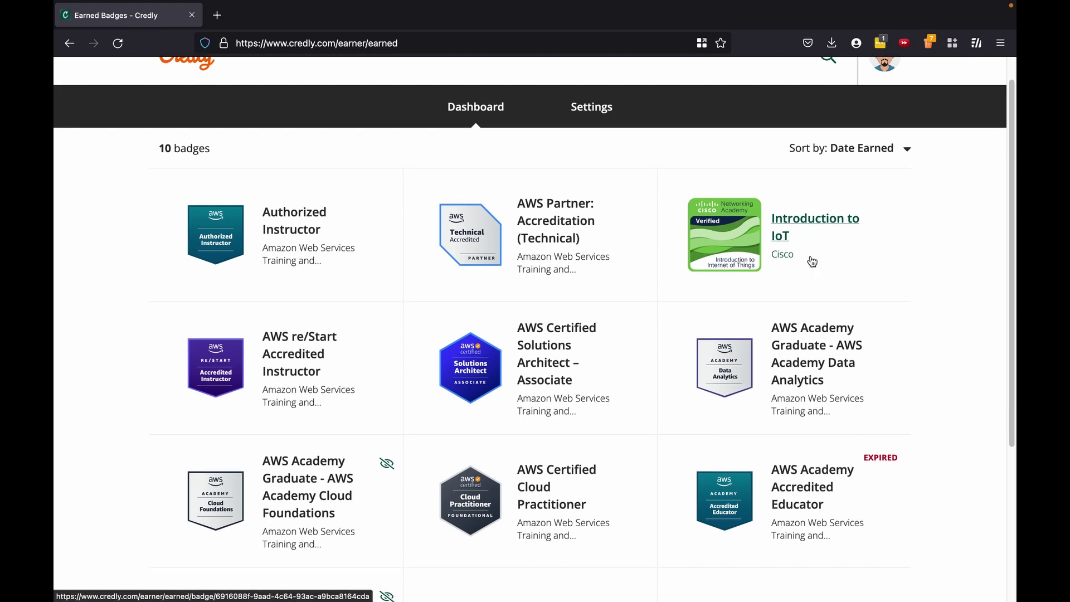
{"action": "scroll", "coordinate": [893, 102], "scroll_direction": "up", "scroll_amount": 1}
{"action": "left_click", "coordinate": [893, 99]}
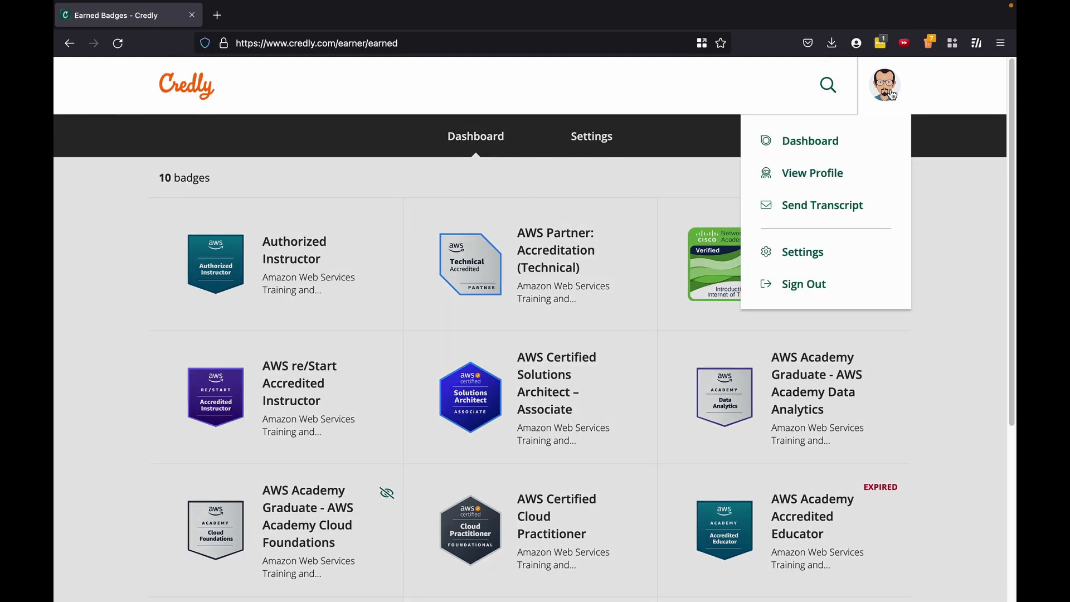
{"action": "left_click", "coordinate": [823, 173]}
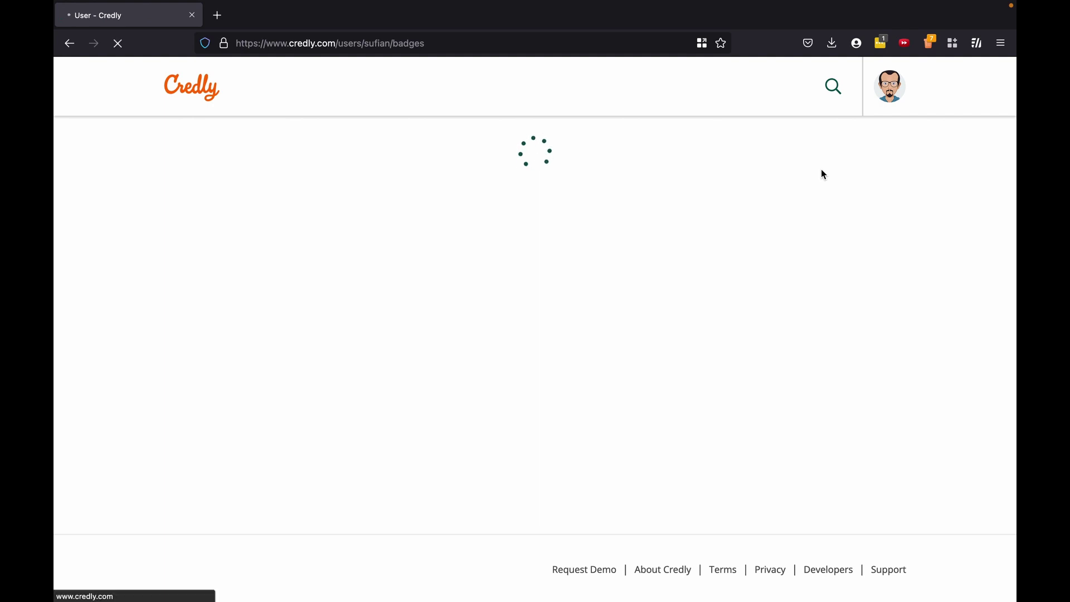
{"action": "left_click", "coordinate": [891, 88]}
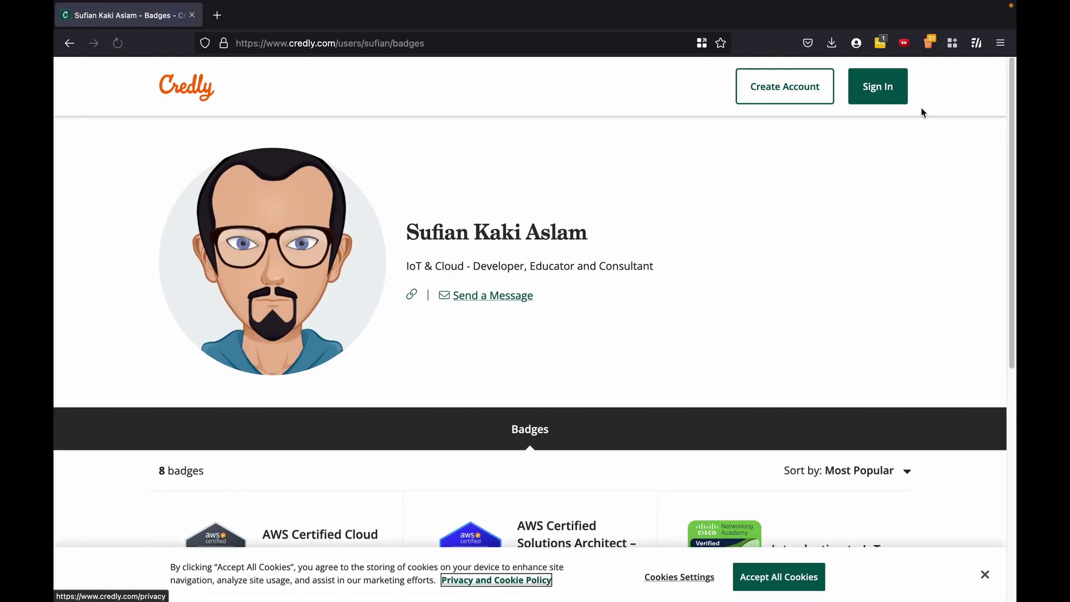
{"action": "left_click", "coordinate": [69, 44]}
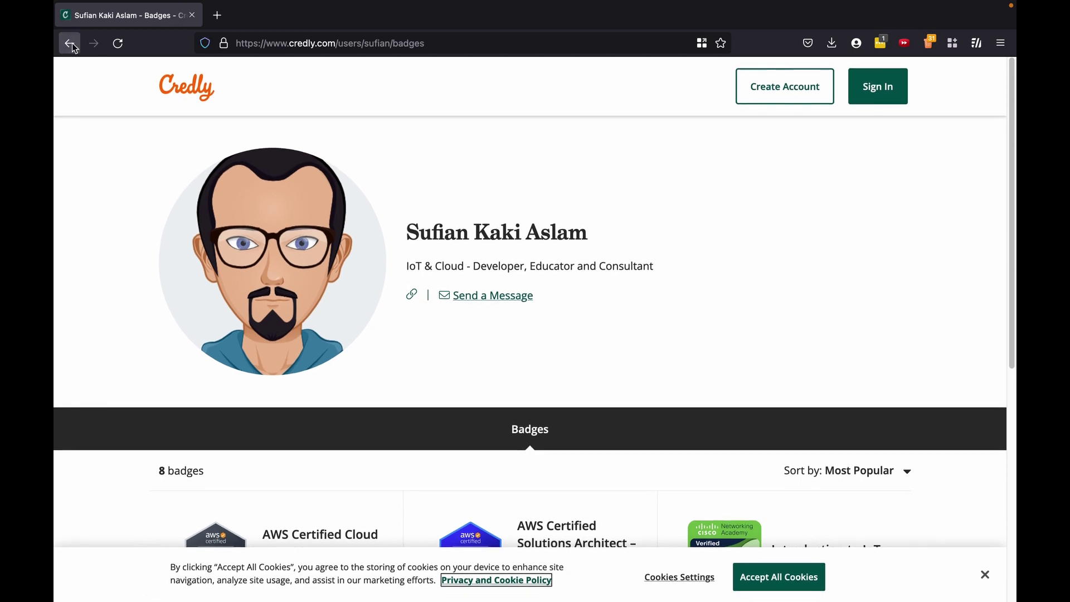
Sign in to the personal account using the saved LastPass login and scroll through its 10 badges.
{"action": "left_click", "coordinate": [709, 213]}
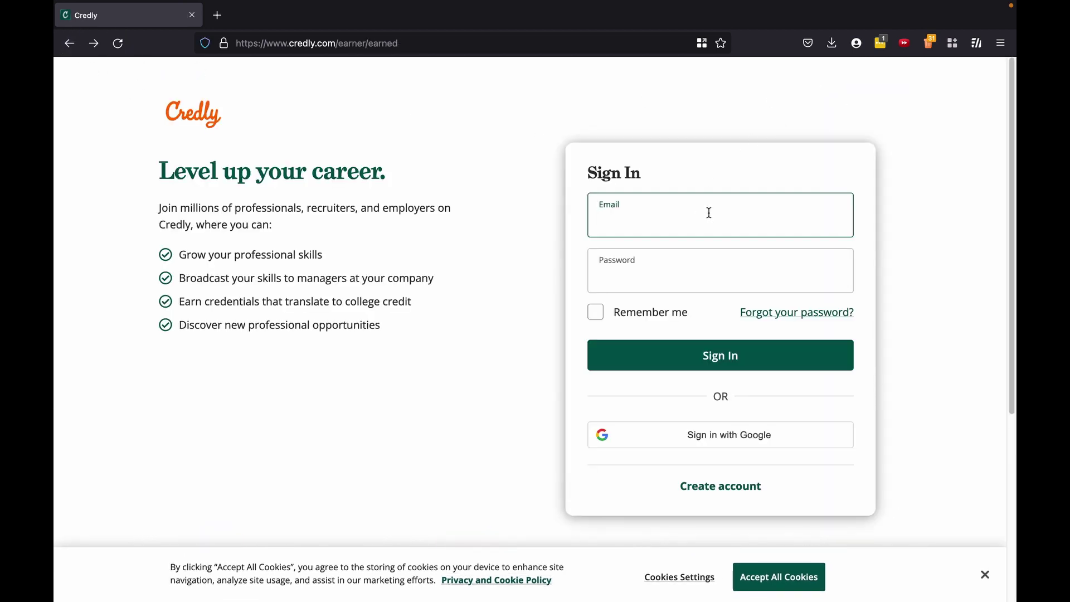
{"action": "type", "text": "sufi"}
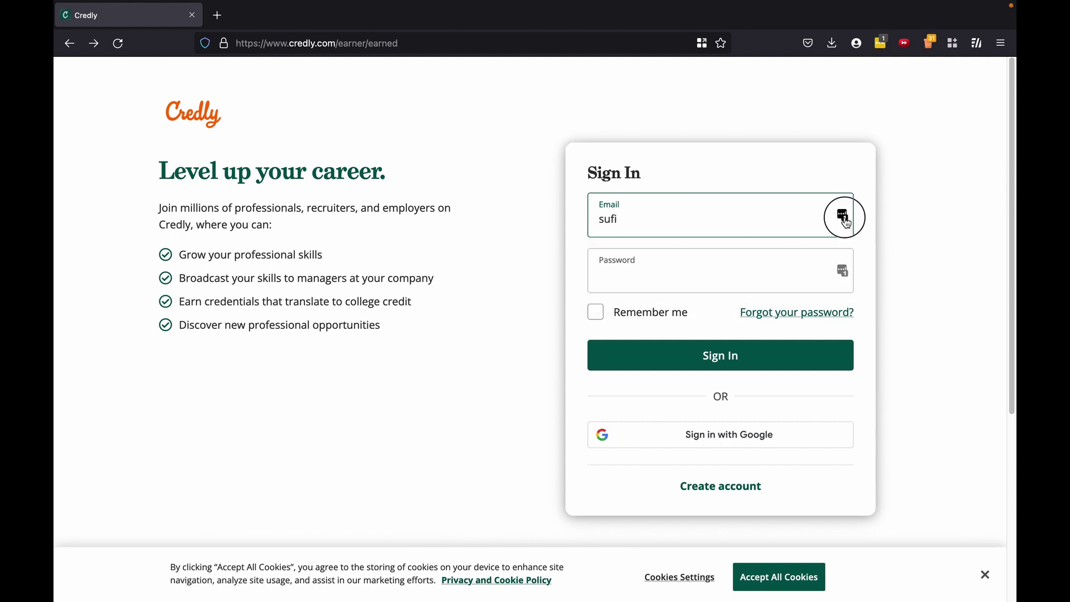
{"action": "left_click", "coordinate": [849, 217]}
{"action": "left_click", "coordinate": [748, 313]}
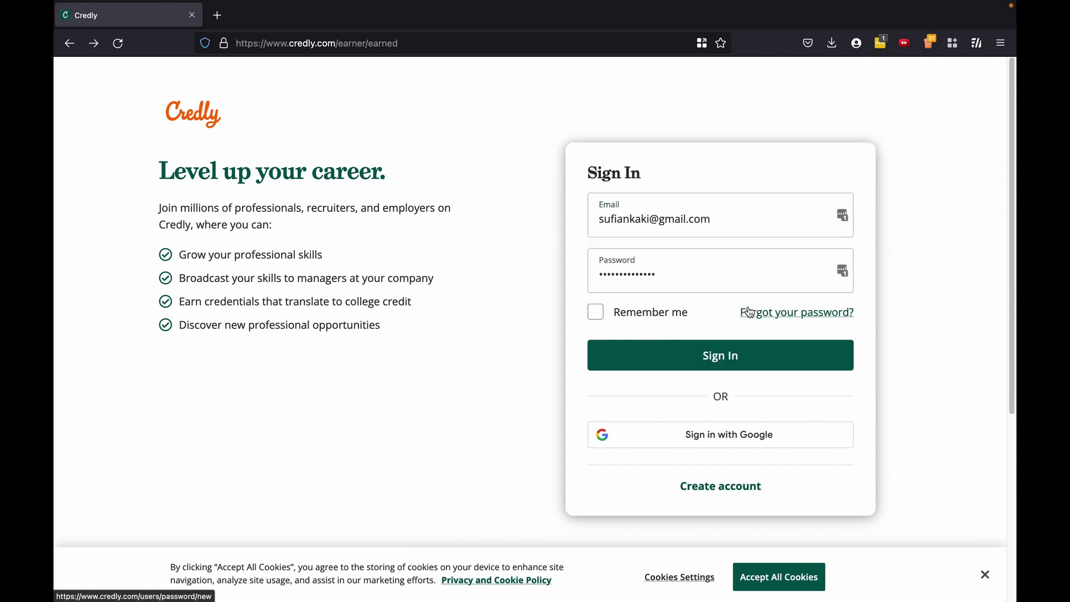
{"action": "left_click", "coordinate": [735, 357]}
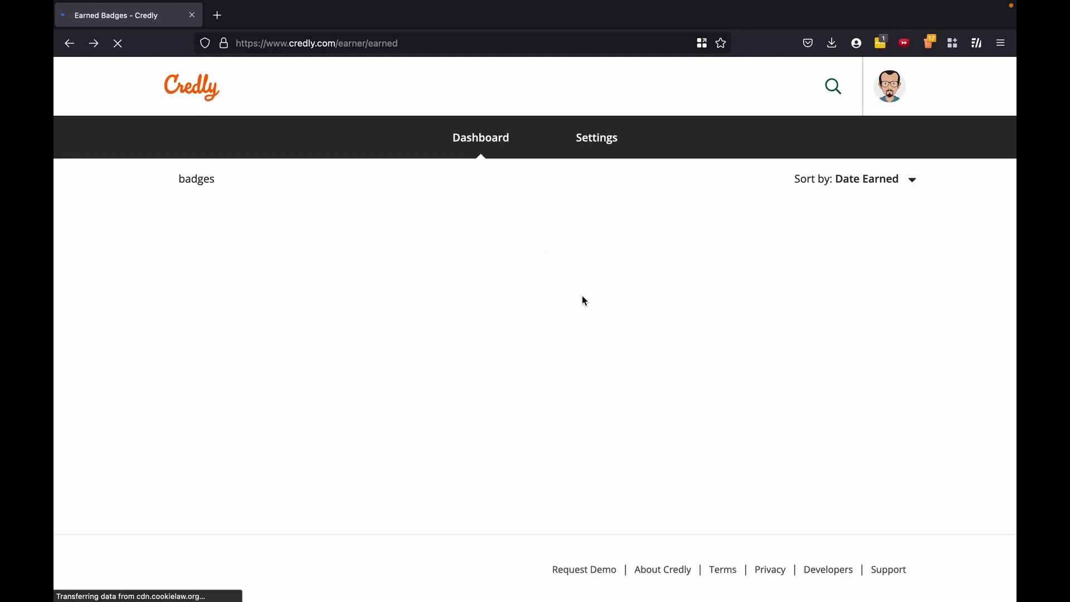
{"action": "scroll", "coordinate": [584, 301], "scroll_direction": "down", "scroll_amount": 3}
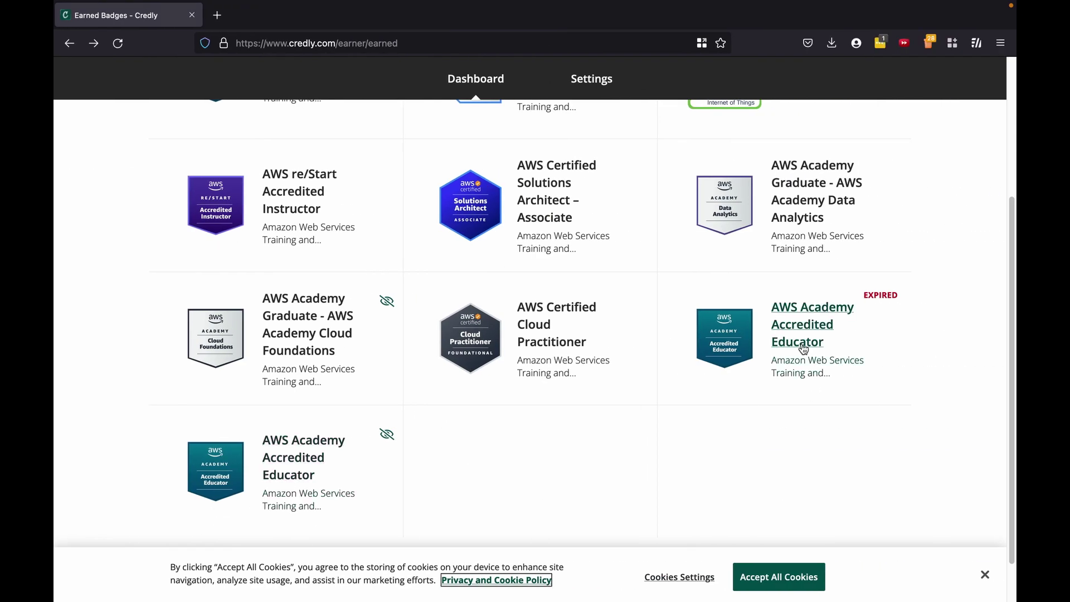
{"action": "scroll", "coordinate": [805, 350], "scroll_direction": "up", "scroll_amount": 4}
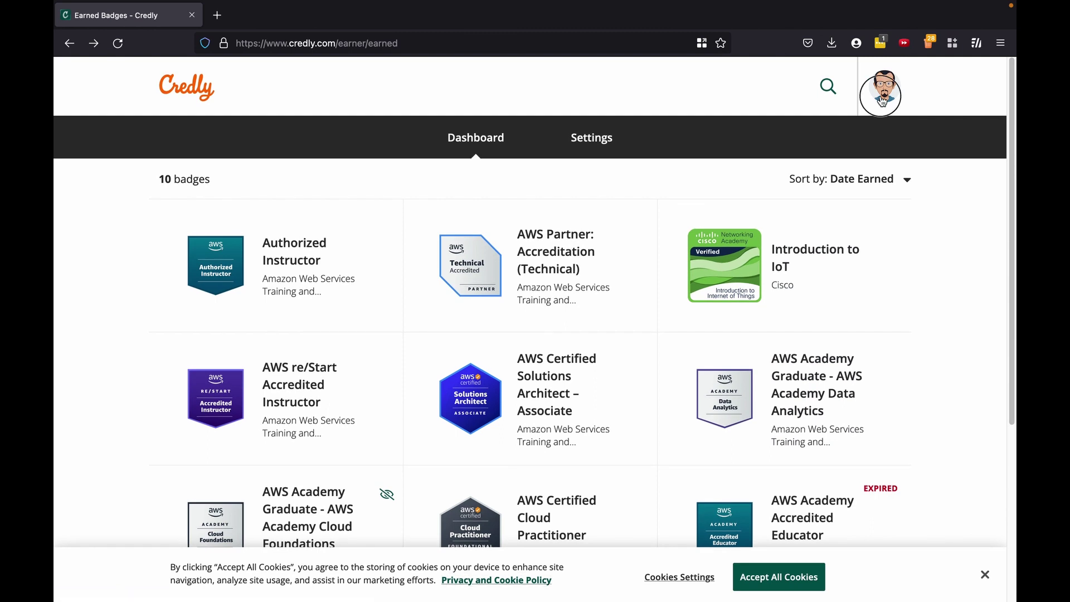
{"action": "left_click", "coordinate": [883, 102]}
{"action": "left_click", "coordinate": [836, 251]}
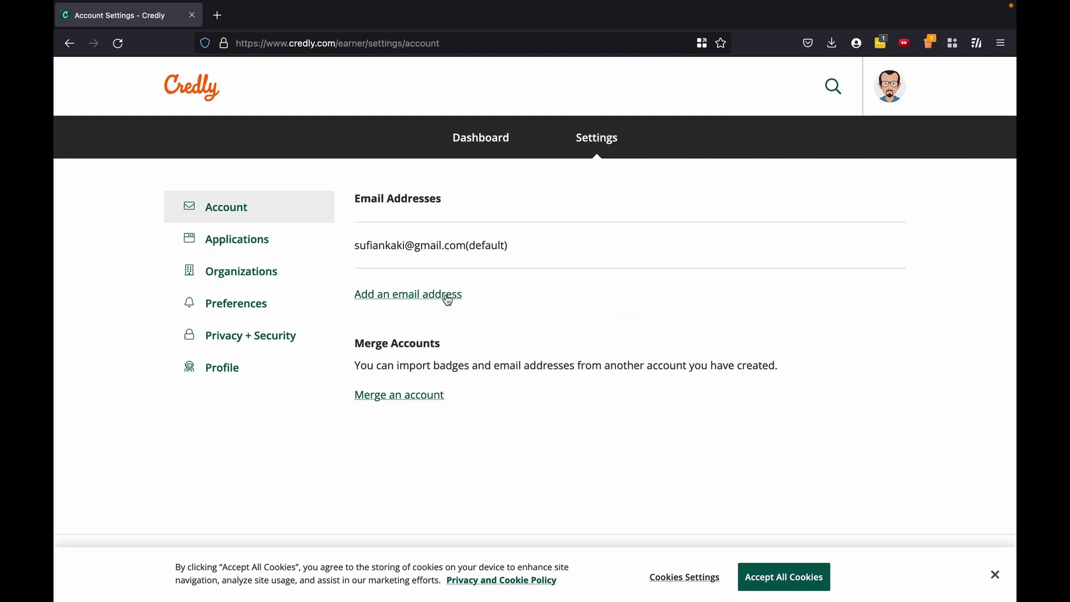
{"action": "left_click", "coordinate": [405, 296]}
{"action": "left_click", "coordinate": [408, 300]}
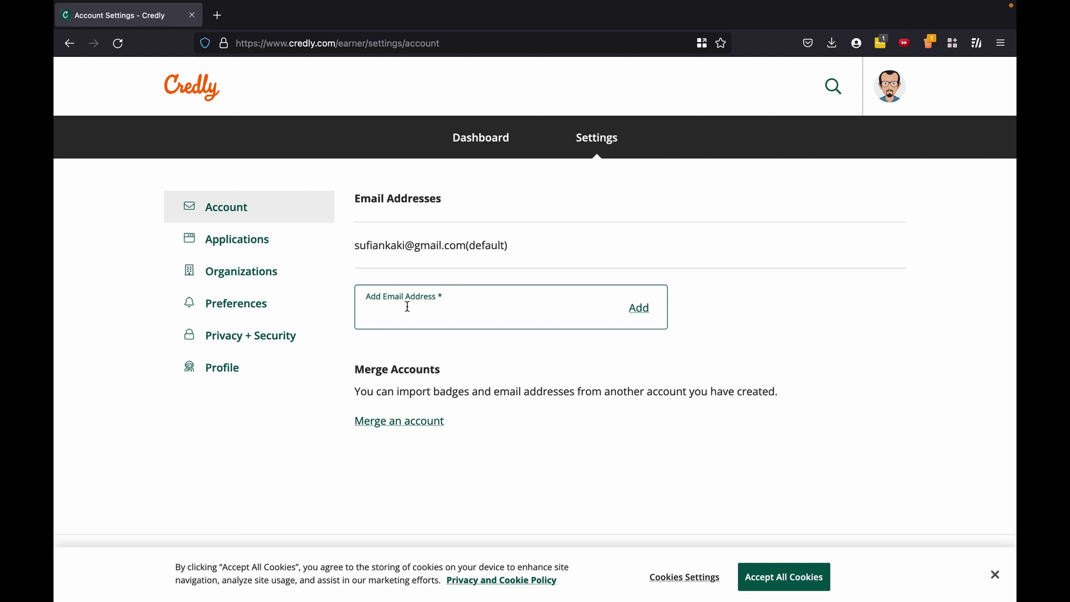
Start merging an account, signing in with the work email (domain corrected to .edu) and its password.
{"action": "left_click", "coordinate": [402, 427]}
{"action": "left_click", "coordinate": [440, 264]}
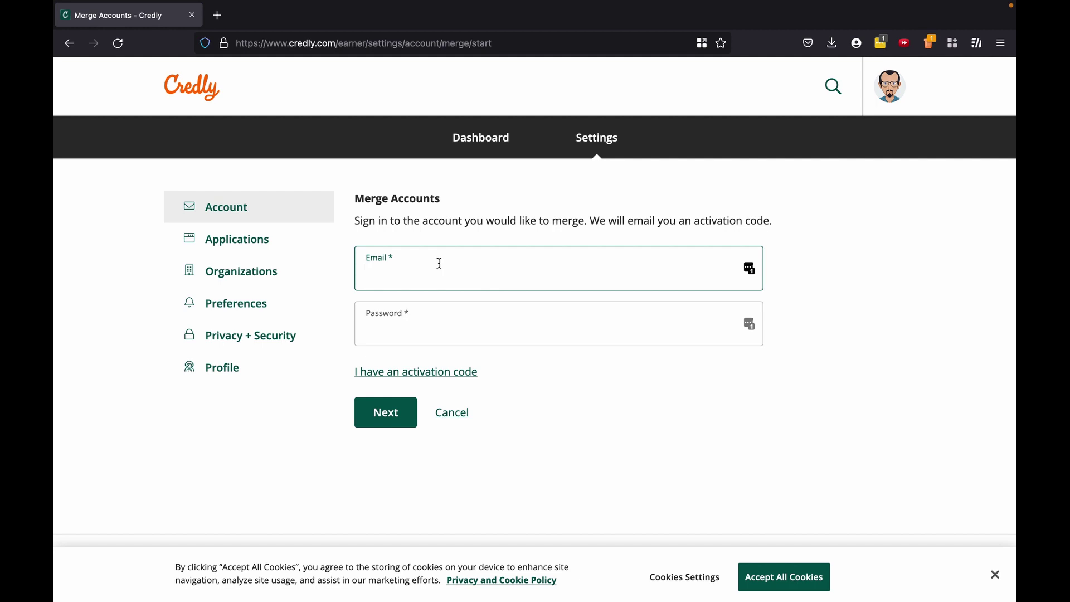
{"action": "key", "text": "Tab"}
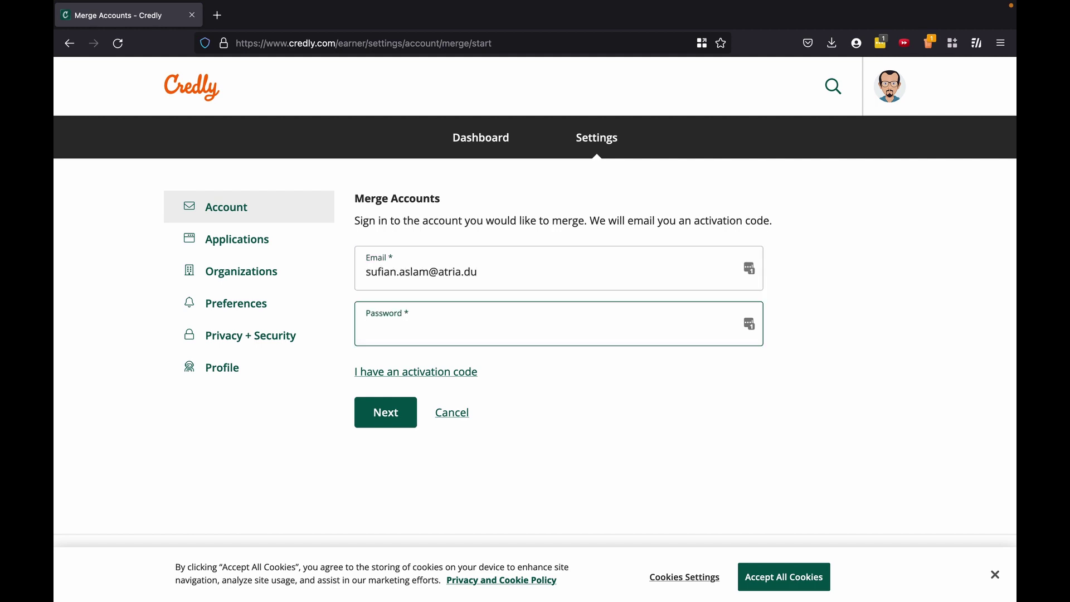
{"action": "key", "text": "shift+Tab"}
{"action": "key", "text": "End"}
{"action": "key", "text": "BackSpace"}
{"action": "key", "text": "BackSpace"}
{"action": "type", "text": "edu"}
{"action": "key", "text": "Tab"}
{"action": "type", "text": "•••••••••••"}
{"action": "left_click", "coordinate": [392, 417]}
Ready the authorization code field and dismiss the LastPass password-saving prompt.
{"action": "left_click", "coordinate": [418, 275]}
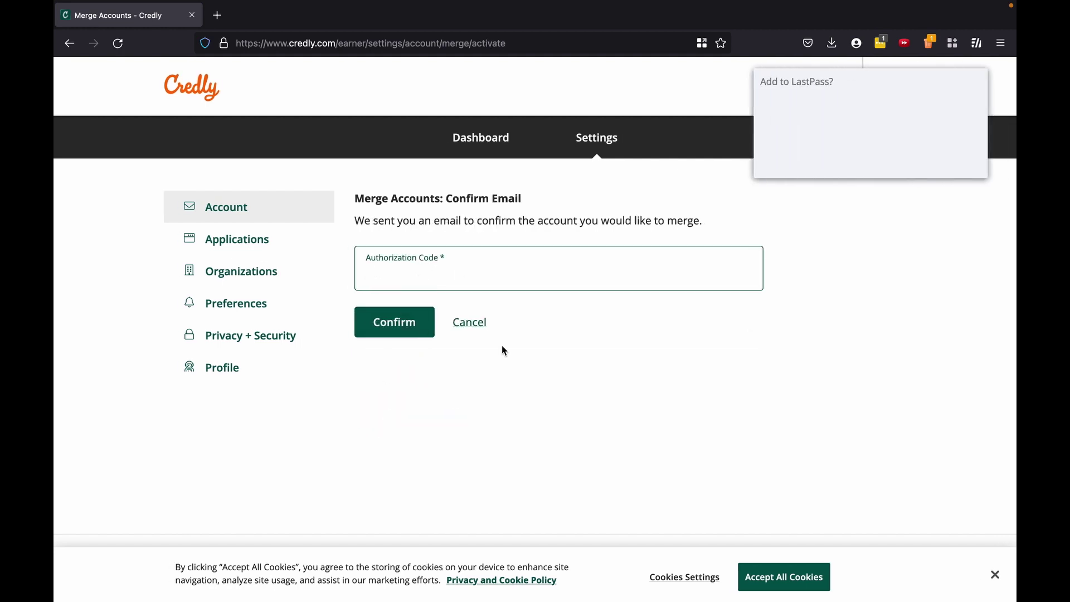
{"action": "left_click", "coordinate": [899, 161]}
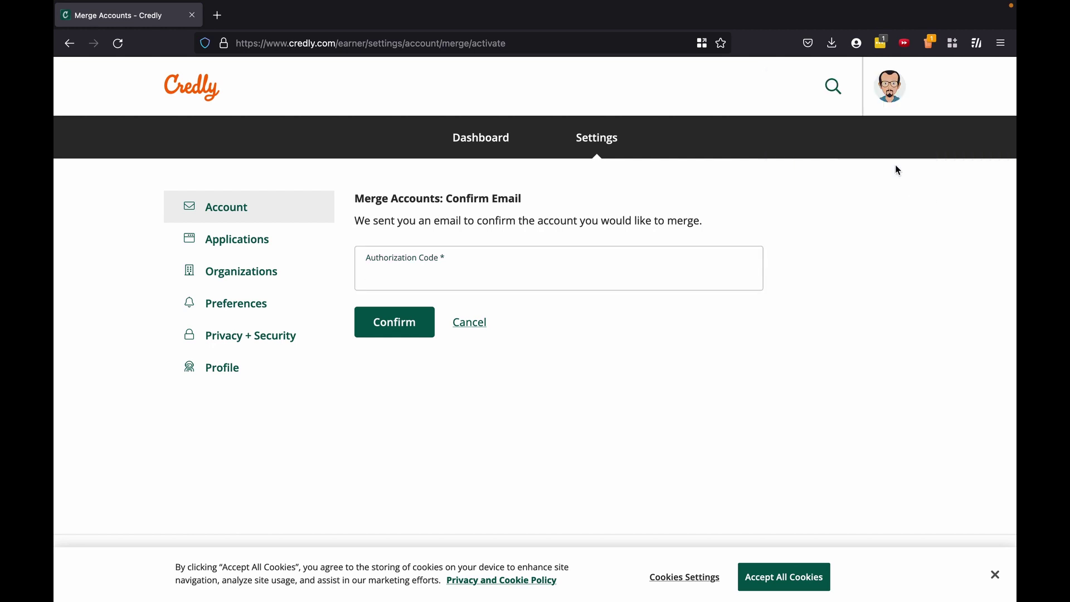
{"action": "key", "text": "ctrl+Left"}
{"action": "key", "text": "ctrl+Left"}
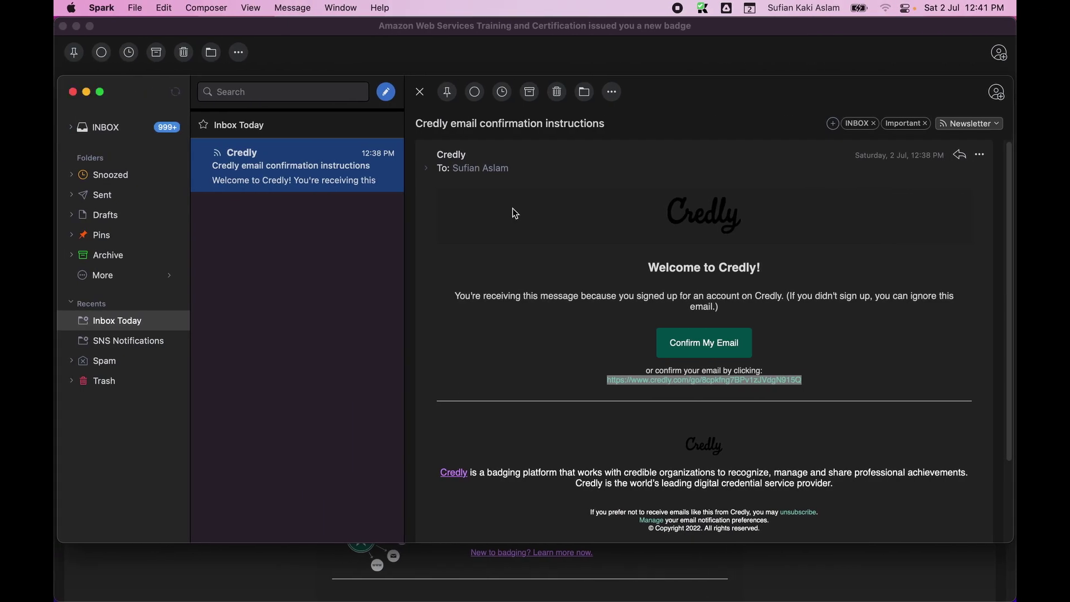
{"action": "left_click", "coordinate": [175, 92]}
{"action": "left_click", "coordinate": [294, 180]}
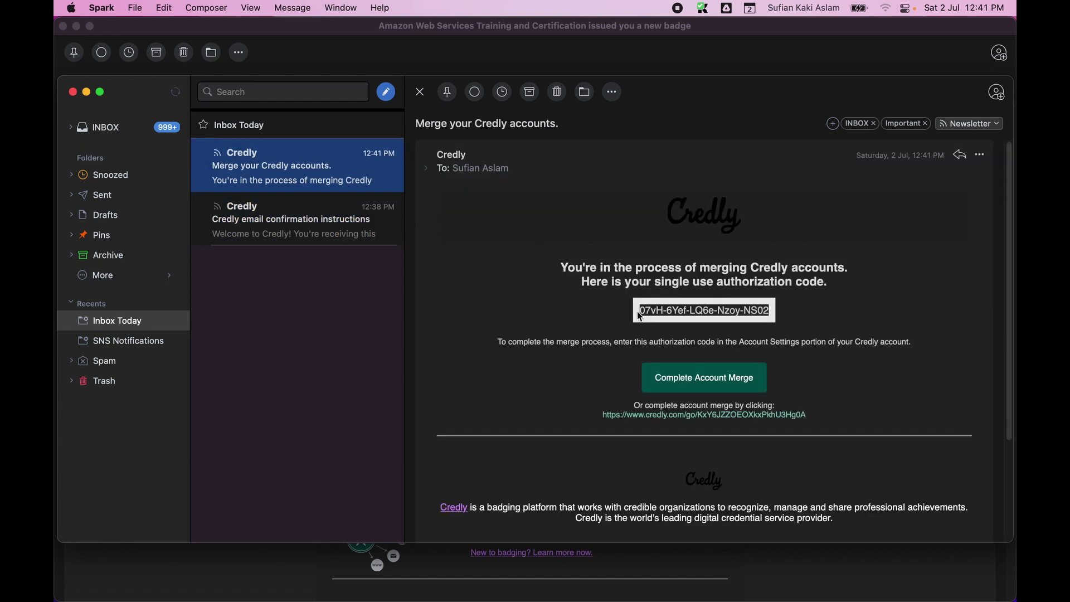
{"action": "left_click_drag", "start_coordinate": [641, 317], "coordinate": [781, 313]}
{"action": "key", "text": "super+c"}
{"action": "key", "text": "super+Tab"}
Paste the emailed code into Authorization Code and confirm it.
{"action": "key", "text": "super+grave"}
{"action": "left_click", "coordinate": [619, 270]}
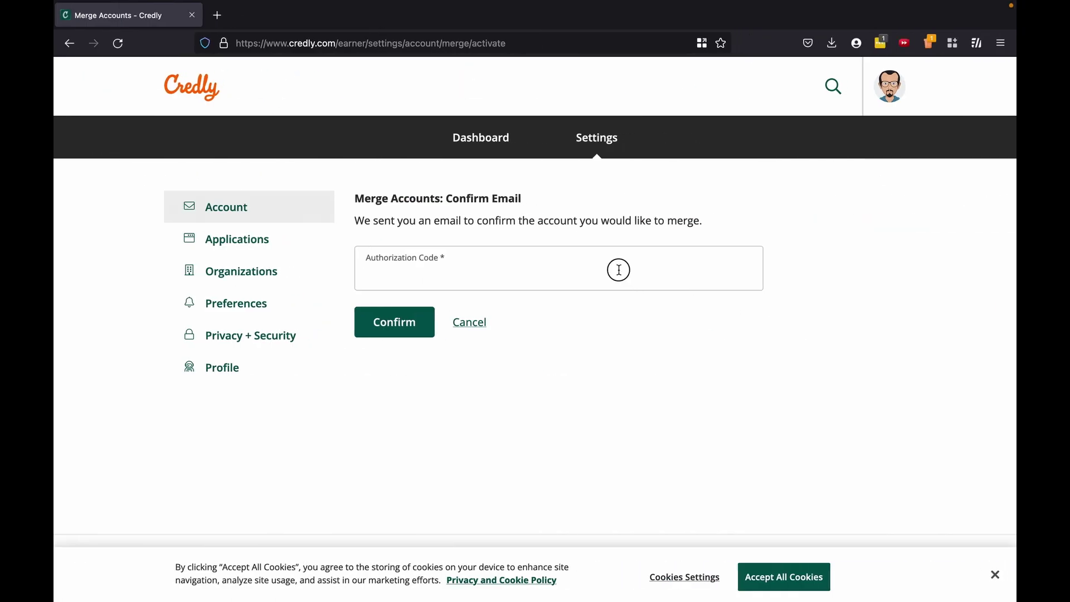
{"action": "key", "text": "super+v"}
{"action": "left_click", "coordinate": [405, 326]}
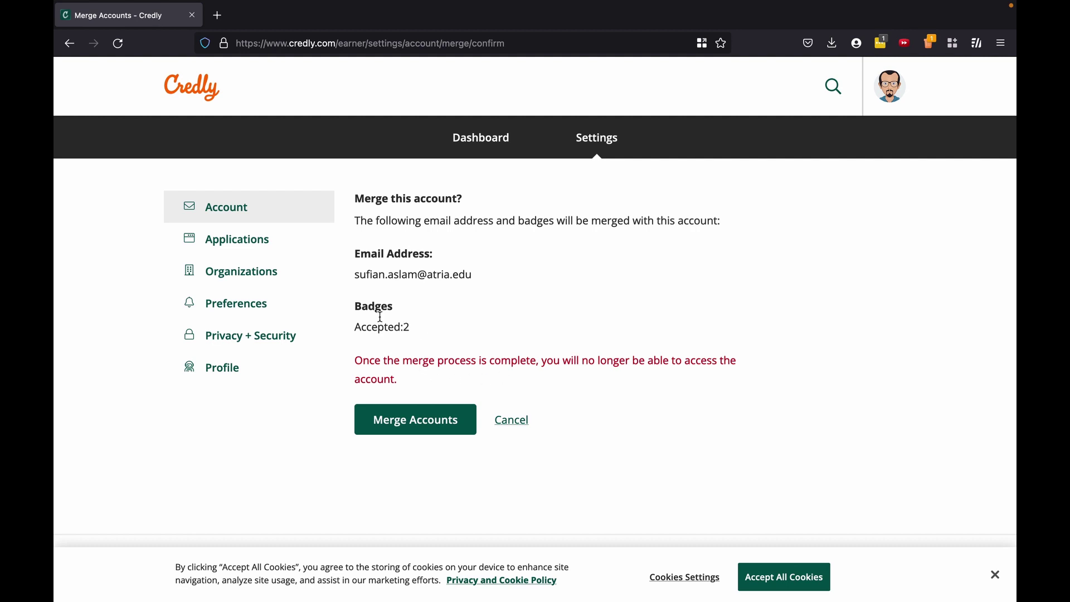
Review the 2 accepted badges and the access warning, then merge the accounts.
{"action": "left_click_drag", "start_coordinate": [378, 328], "coordinate": [428, 331]}
{"action": "left_click_drag", "start_coordinate": [401, 361], "coordinate": [456, 361]}
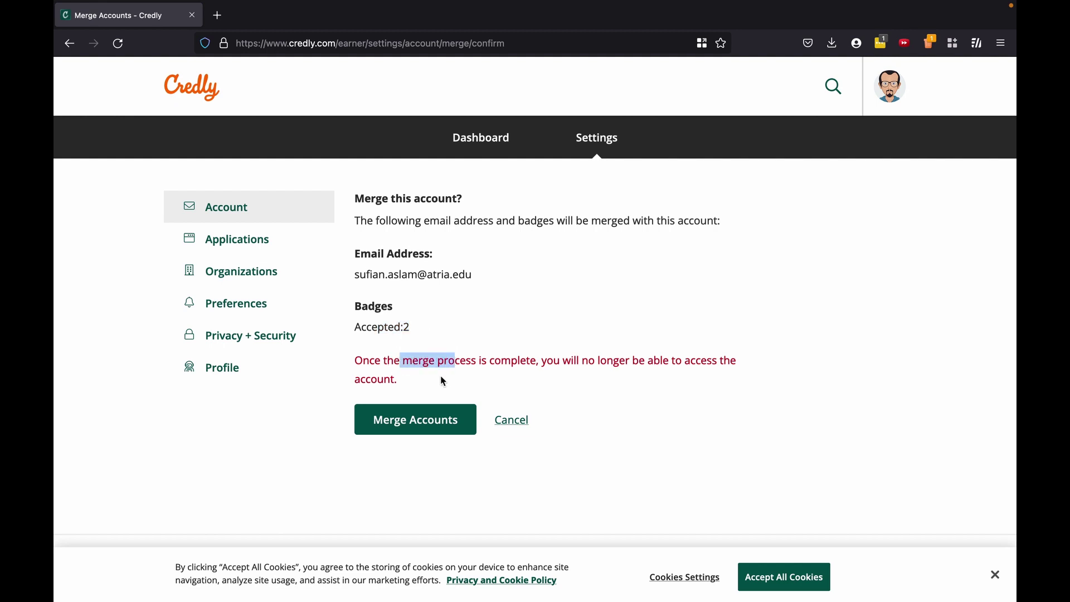
{"action": "left_click", "coordinate": [415, 424]}
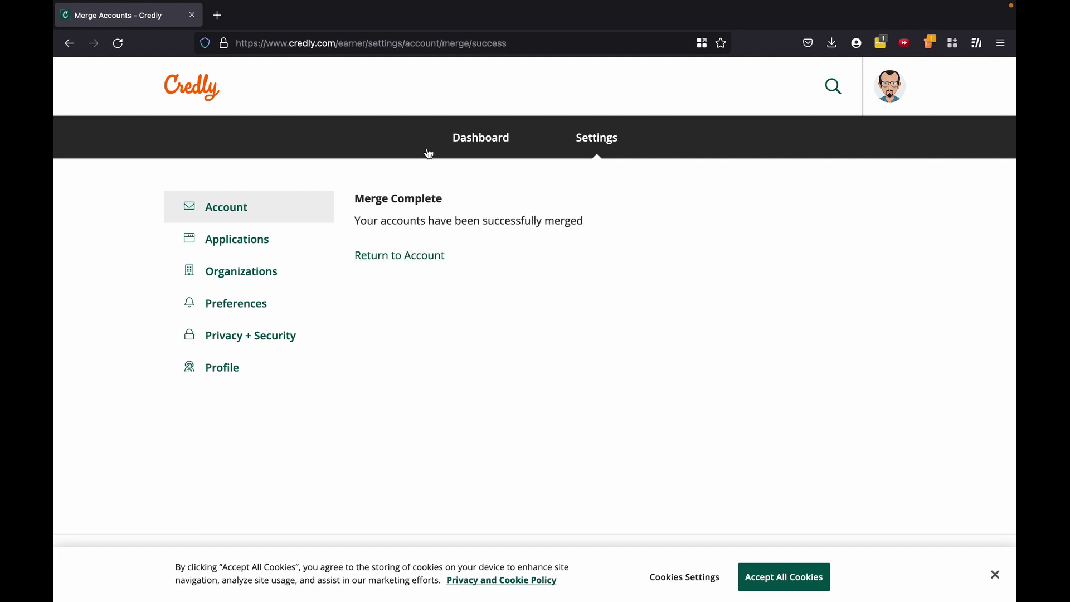
Check the Dashboard's 12 badges, including both AWS Academy Educator badges, then reload the old account's page.
{"action": "left_click", "coordinate": [470, 141]}
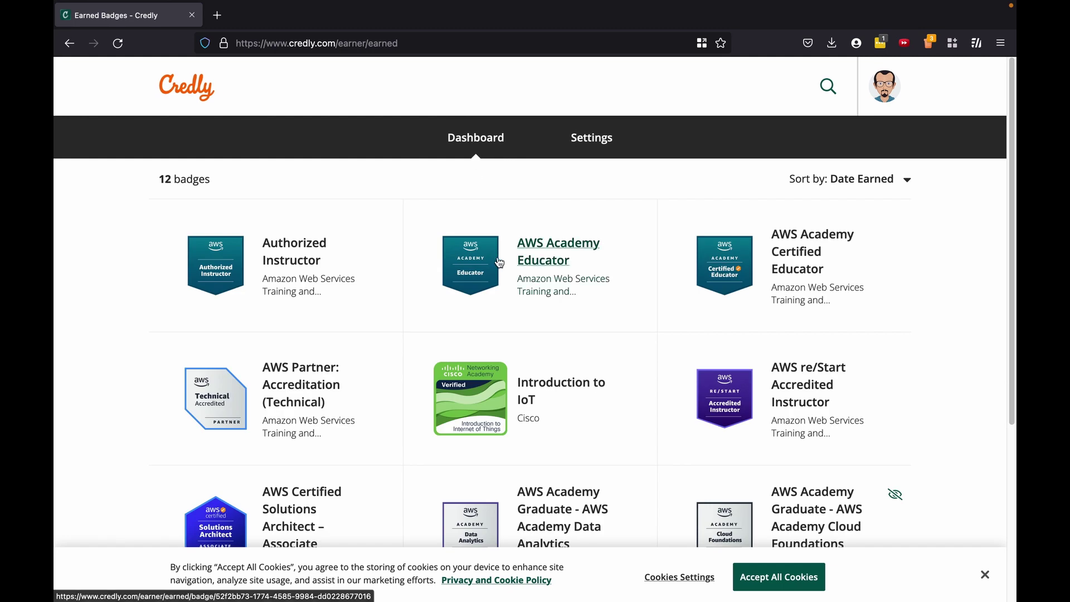
{"action": "scroll", "coordinate": [496, 258], "scroll_direction": "down", "scroll_amount": 1}
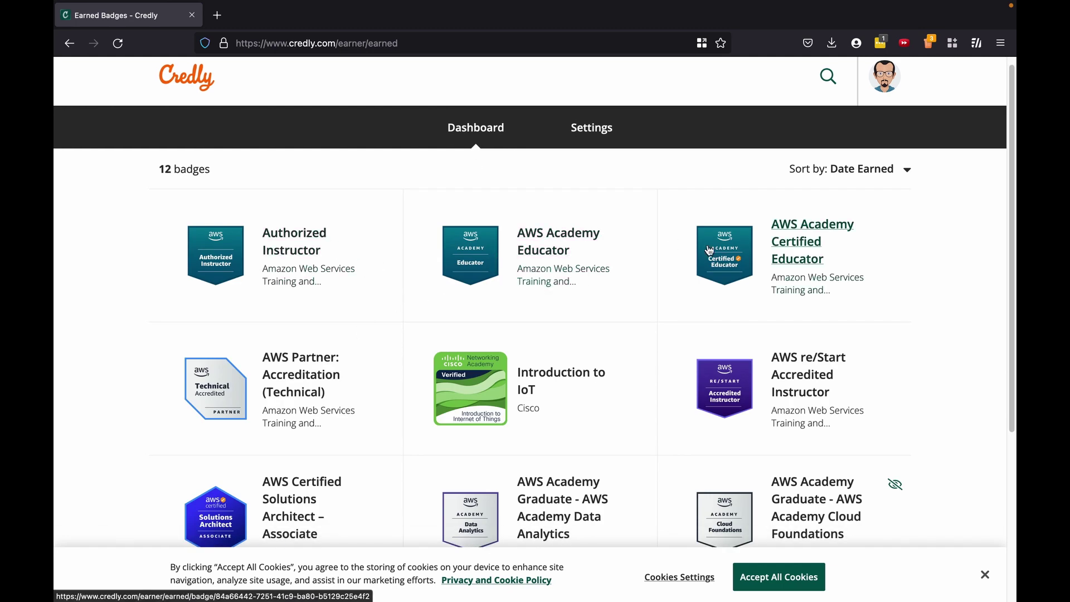
{"action": "left_click_drag", "start_coordinate": [420, 222], "coordinate": [805, 262]}
{"action": "scroll", "coordinate": [808, 256], "scroll_direction": "down", "scroll_amount": 5}
{"action": "scroll", "coordinate": [780, 262], "scroll_direction": "up", "scroll_amount": 5}
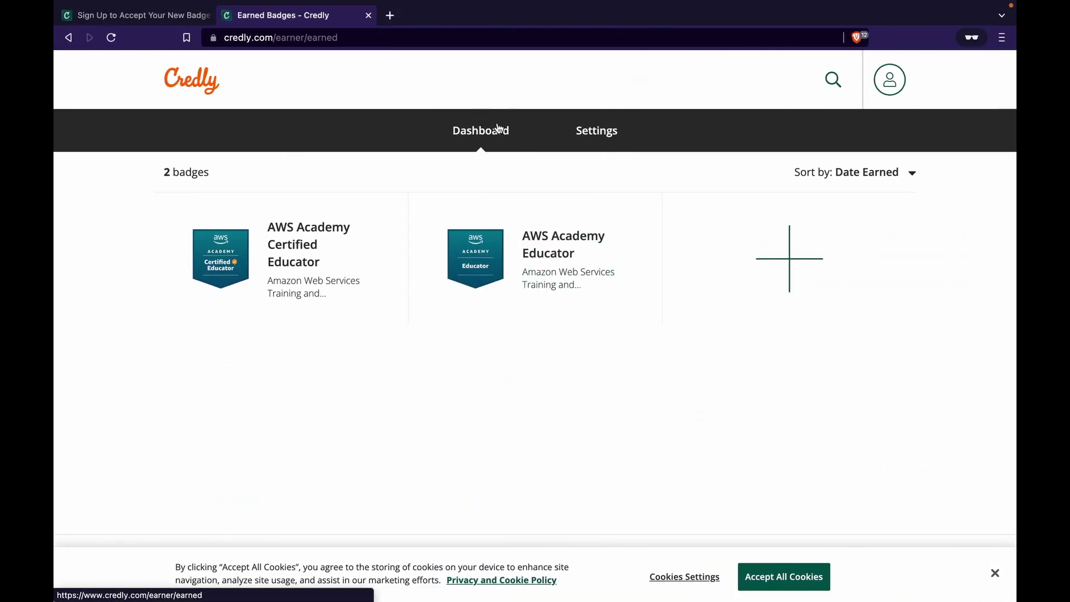
{"action": "left_click", "coordinate": [112, 37]}
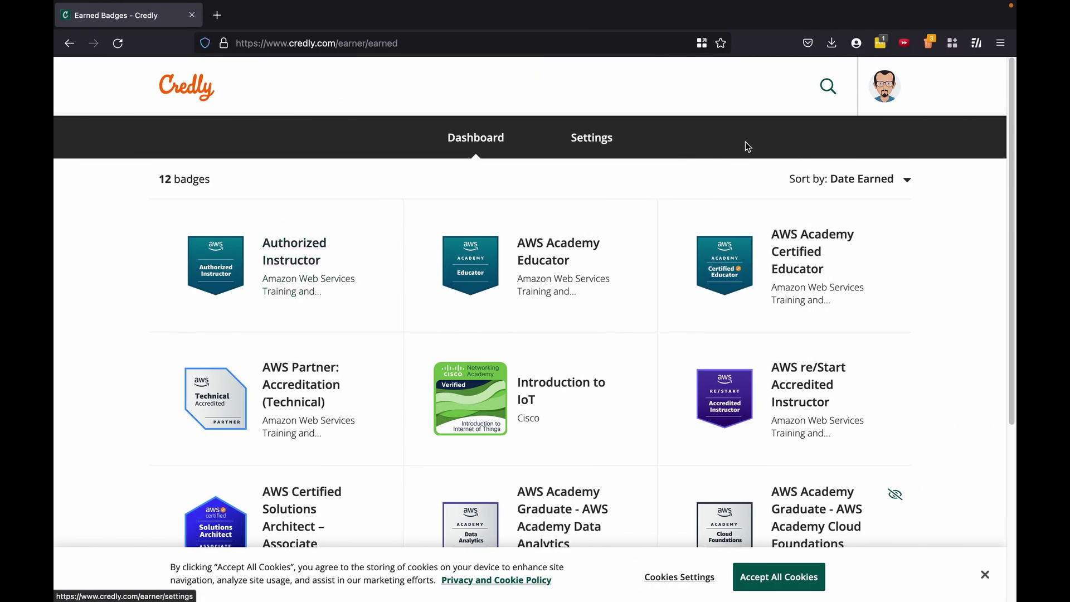
Open Account Settings and highlight the work email listed beneath the default address.
{"action": "left_click", "coordinate": [897, 96]}
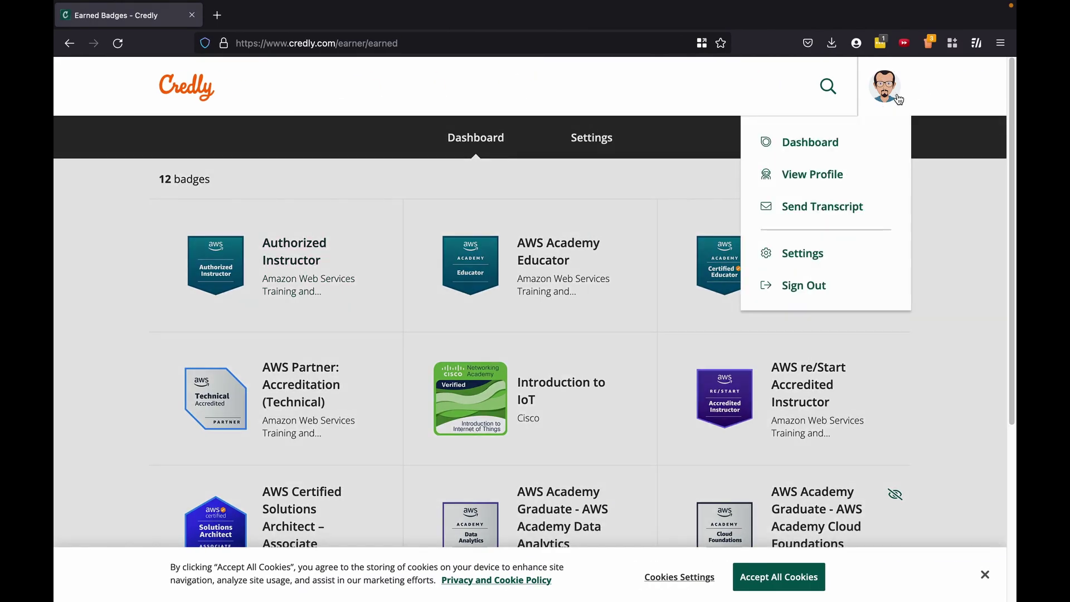
{"action": "left_click", "coordinate": [836, 250]}
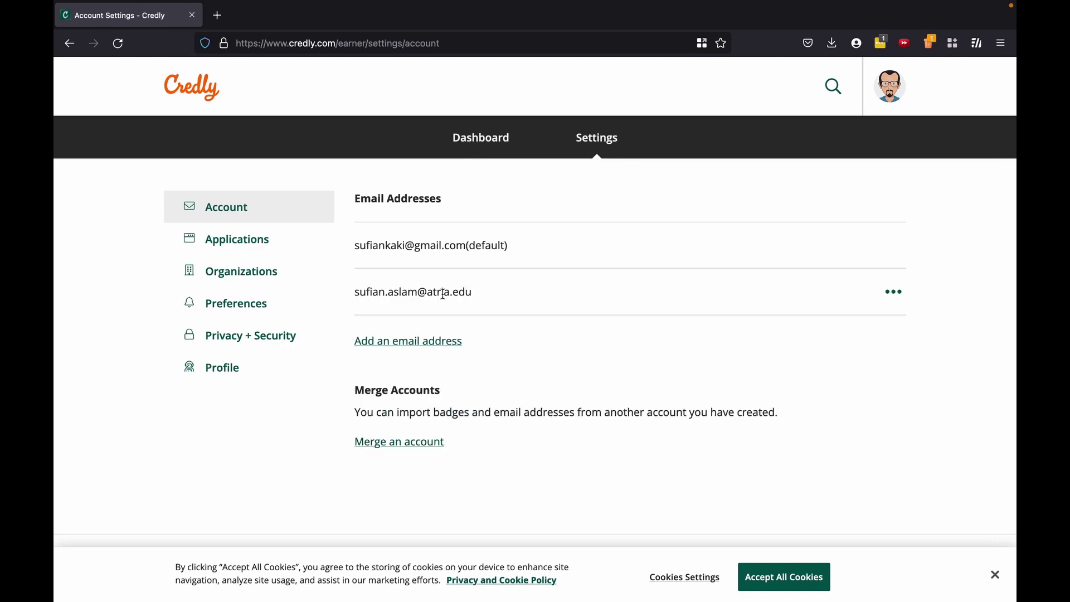
{"action": "triple_click", "coordinate": [592, 288]}
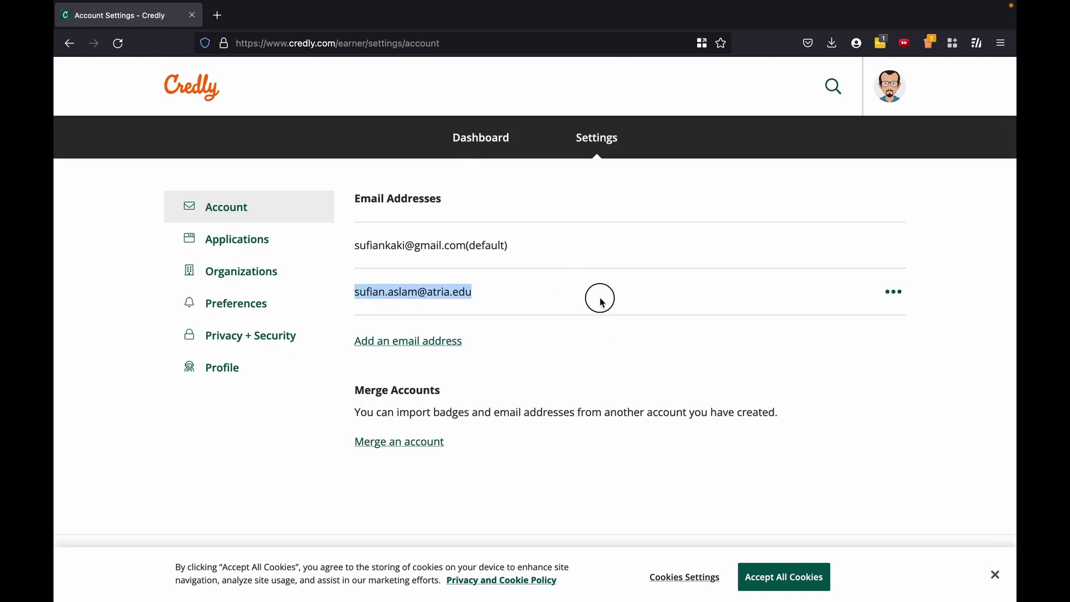